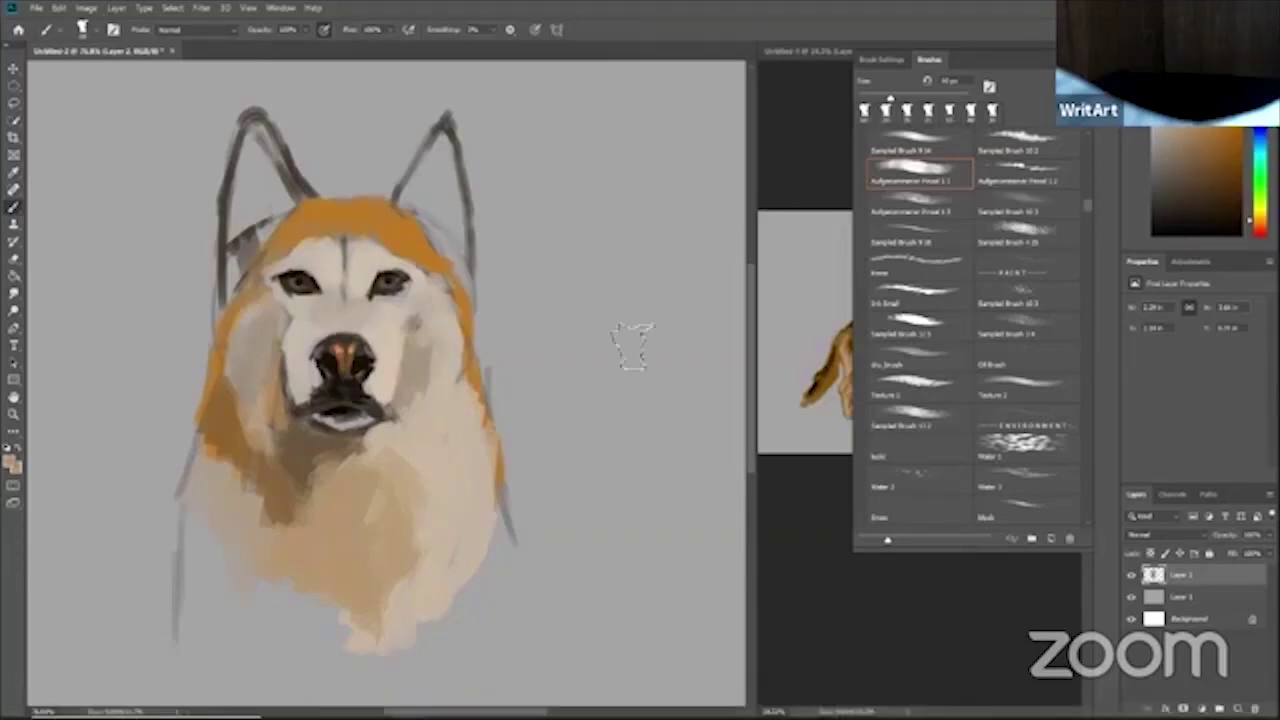
- Hide the brush presets and paint tan fur across the left-hand shoulder and chest edge of the dog
key("F5")
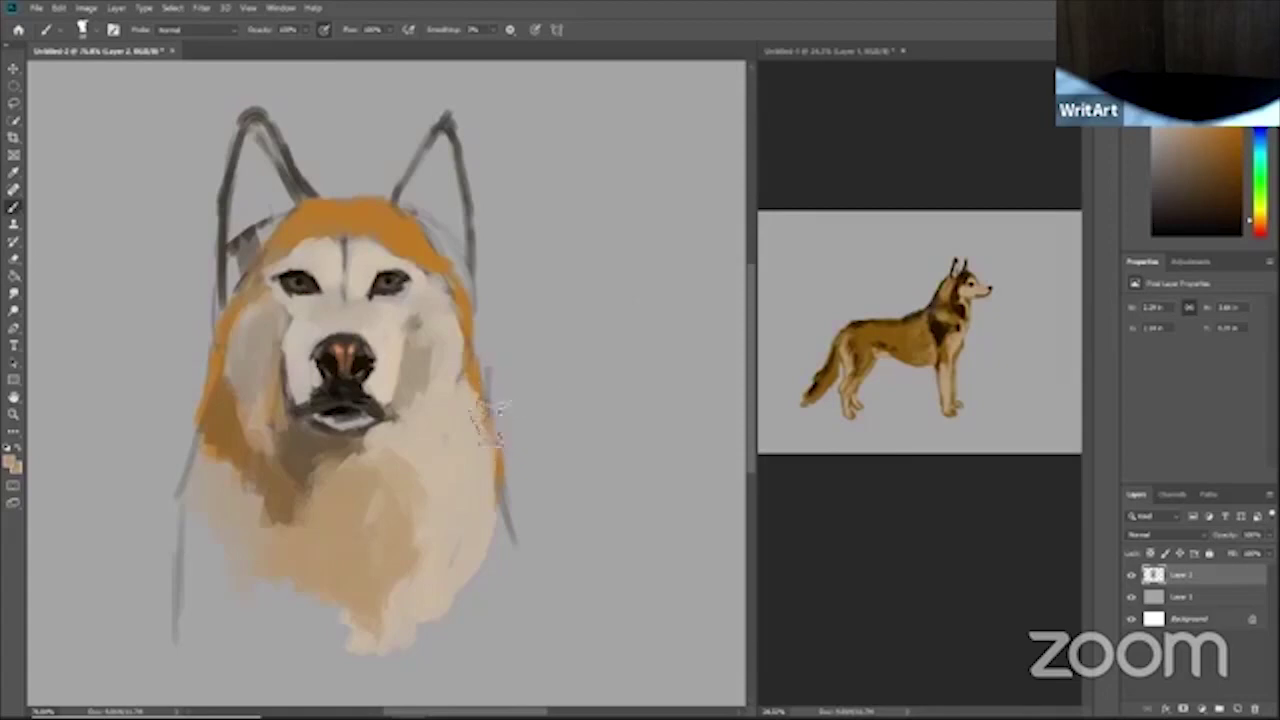
mouse_move(463, 475)
left_mouse_down()
mouse_move(495, 371)
mouse_move(474, 358)
mouse_move(443, 423)
left_mouse_up()
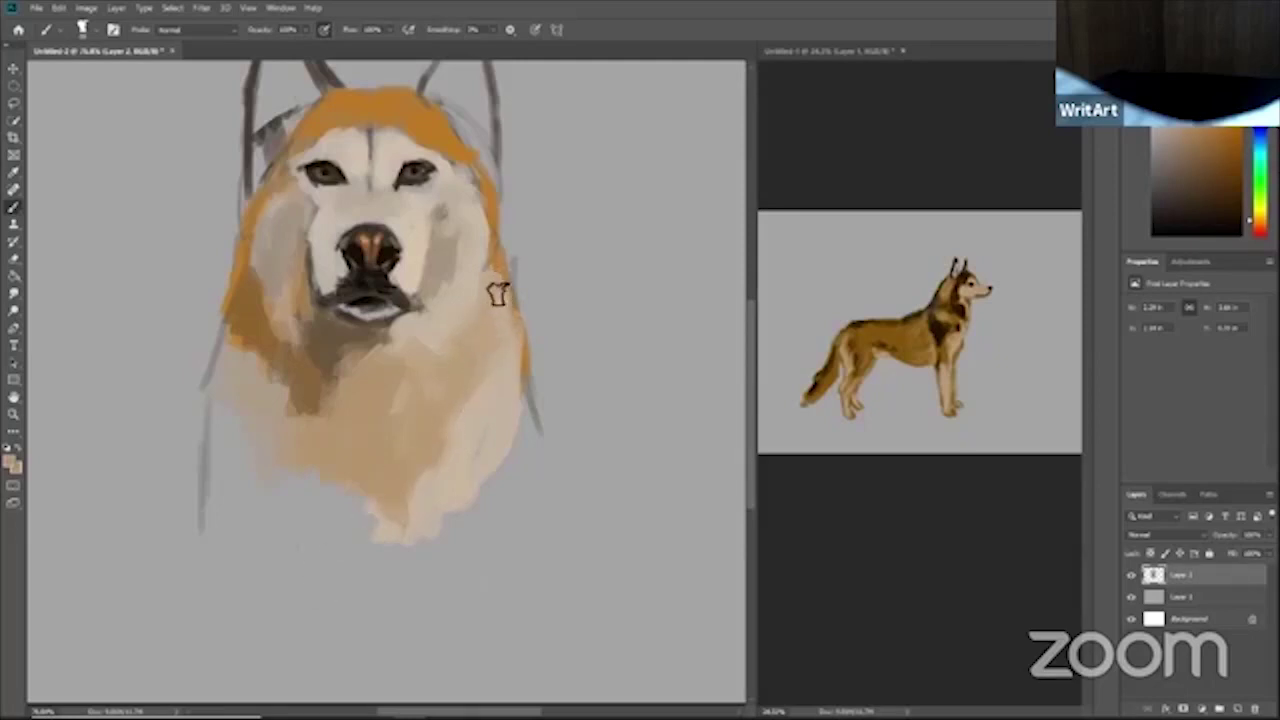
mouse_move(225, 468)
left_mouse_down()
mouse_move(293, 388)
mouse_move(244, 346)
mouse_move(271, 457)
left_mouse_up()
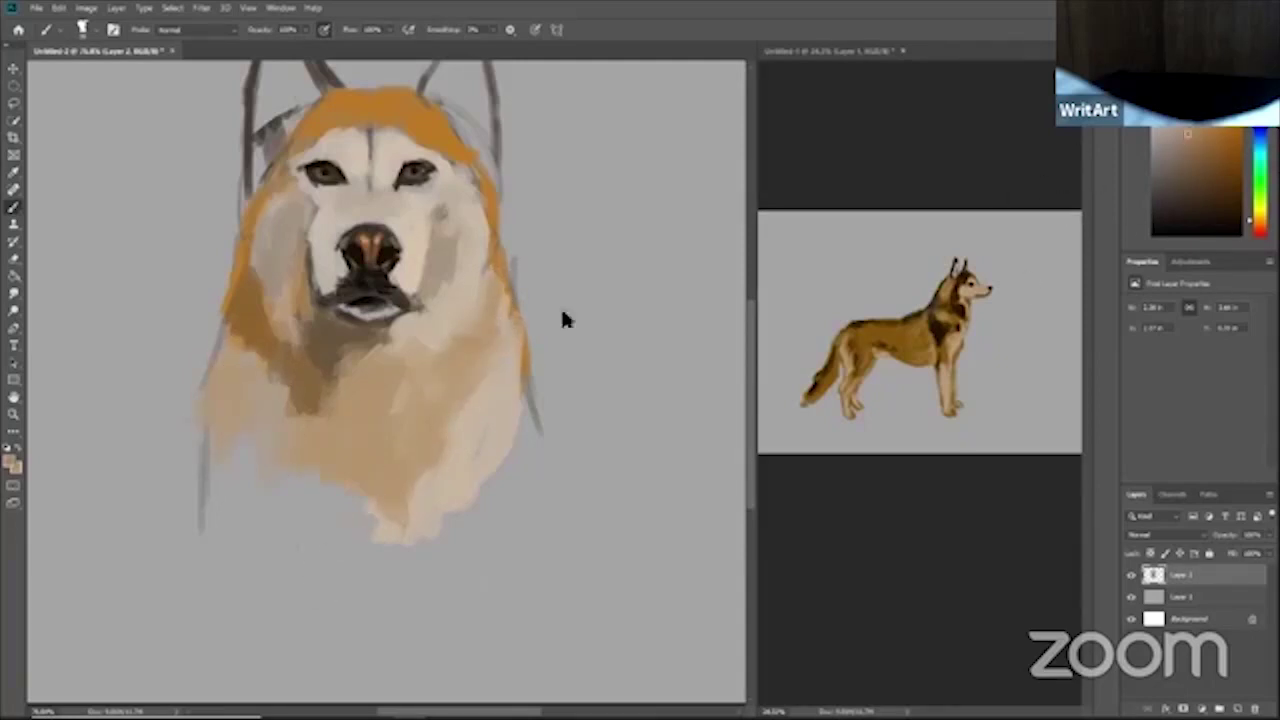
left_click_drag(212, 390, 246, 425)
left_click_drag(358, 376, 258, 510)
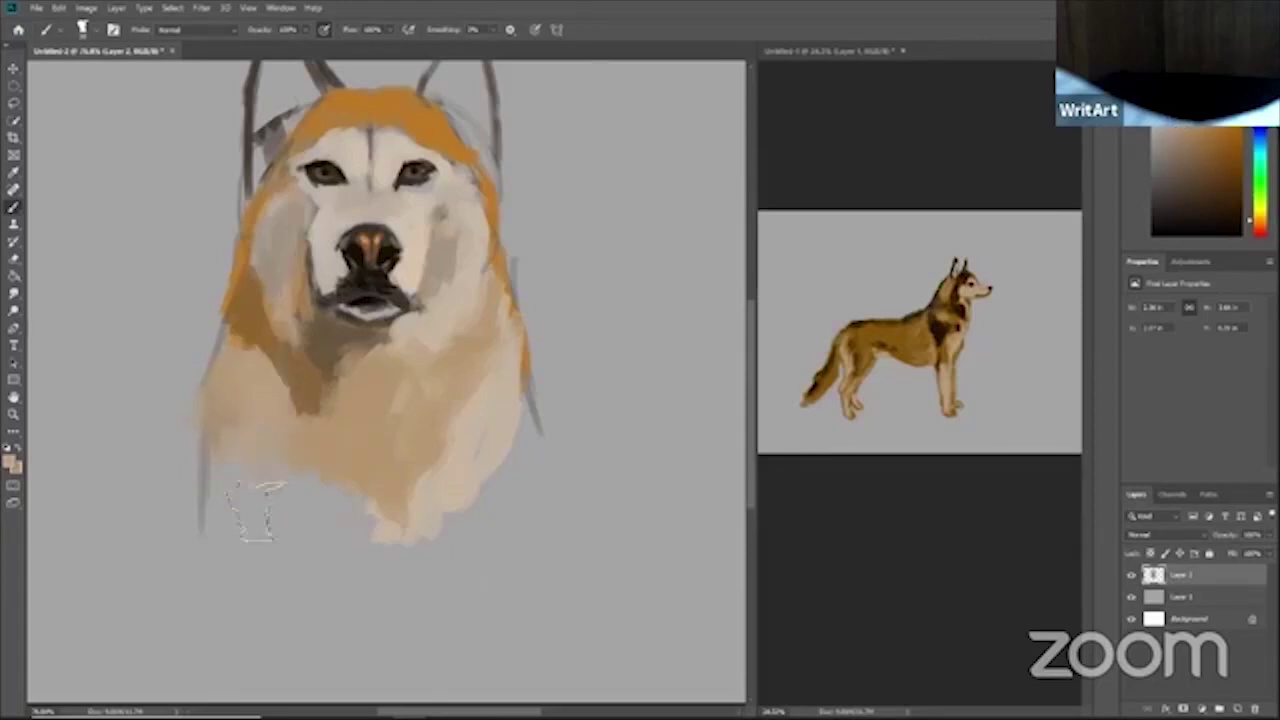
- Sample the tan chest colour and extend the left-hand shoulder and upper foreleg downward with broad strokes
left_click(262, 407, "alt")
mouse_move(264, 392)
left_mouse_down()
mouse_move(246, 432)
mouse_move(273, 452)
mouse_move(229, 514)
mouse_move(314, 549)
mouse_move(243, 443)
mouse_move(362, 432)
mouse_move(238, 580)
mouse_move(226, 514)
left_mouse_up()
left_click_drag(226, 514, 323, 417)
mouse_move(395, 261)
left_mouse_down()
mouse_move(320, 490)
mouse_move(378, 338)
left_mouse_up()
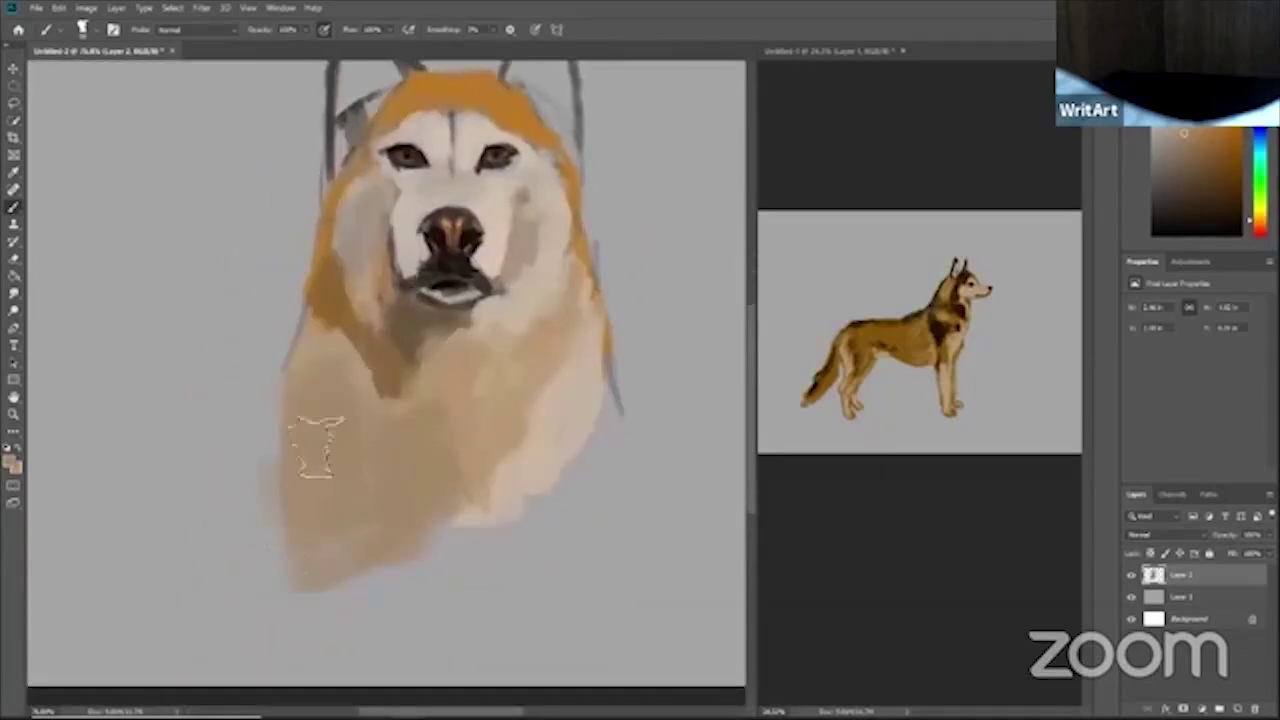
left_click_drag(300, 500, 266, 568)
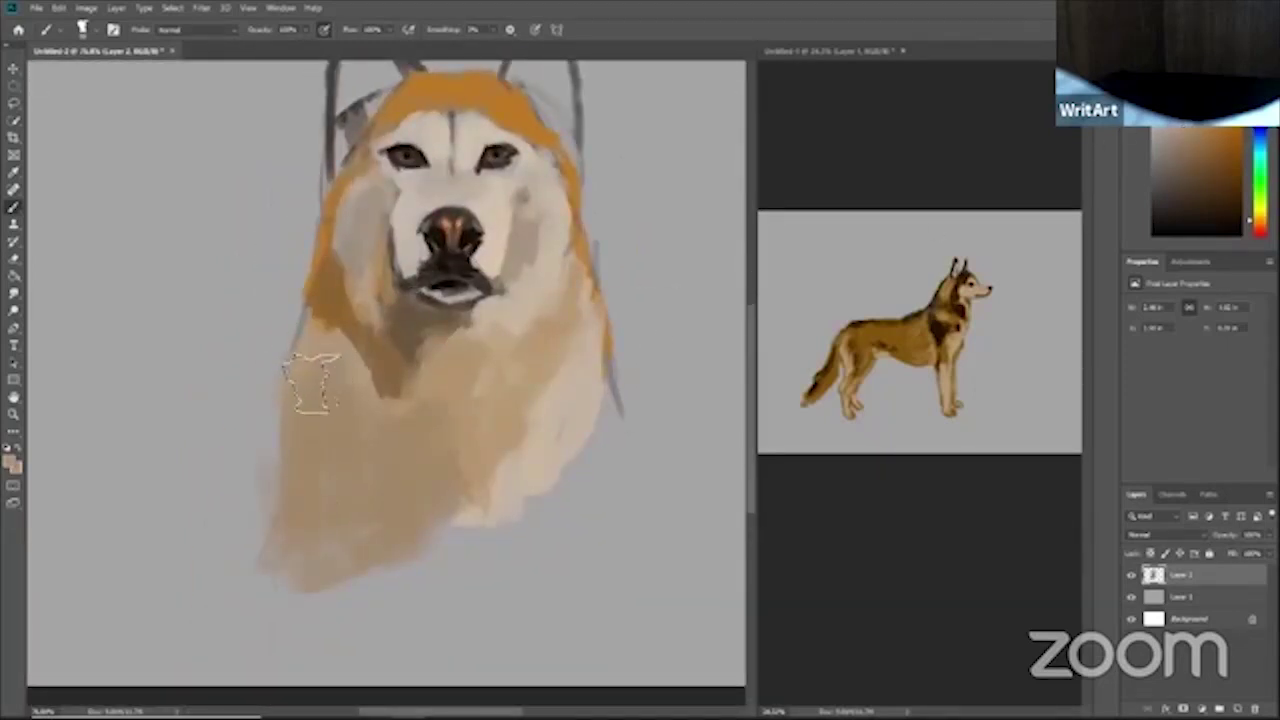
mouse_move(312, 384)
left_mouse_down()
mouse_move(361, 429)
mouse_move(334, 389)
mouse_move(408, 457)
left_mouse_up()
left_click(396, 362, "alt")
left_click_drag(364, 333, 355, 368)
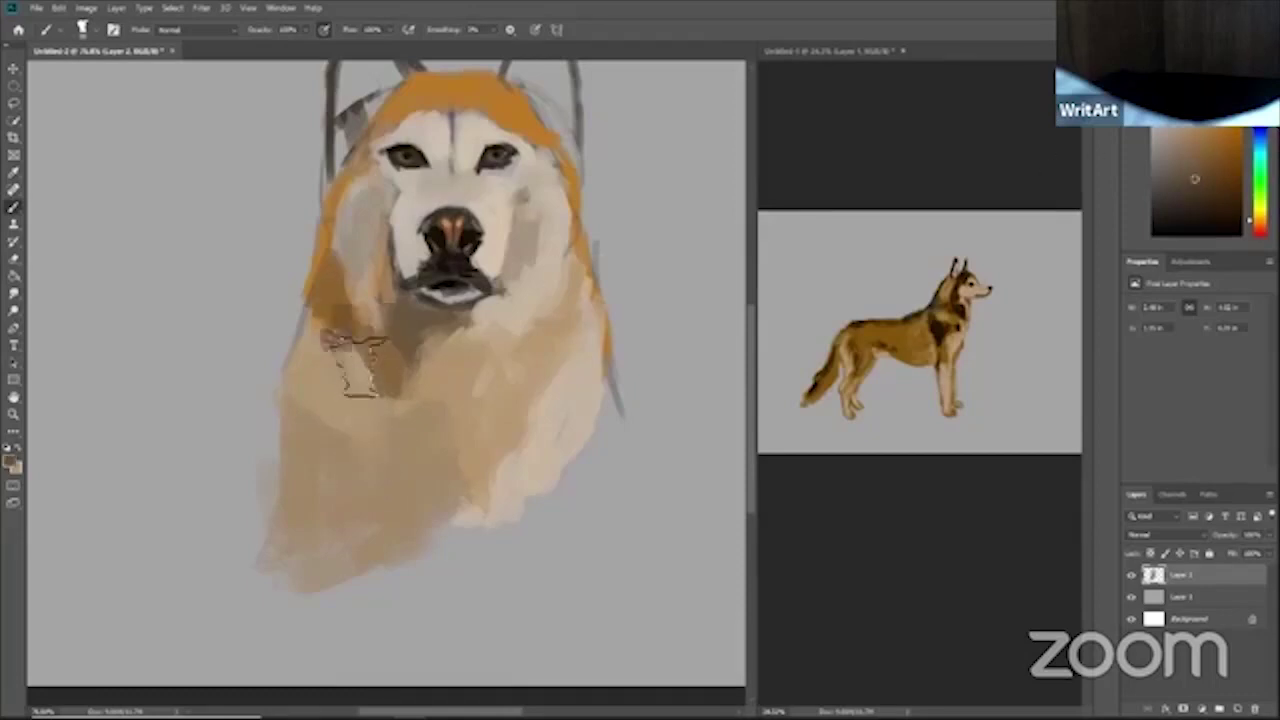
key("ctrl+z")
left_click(326, 372)
key("ctrl+z")
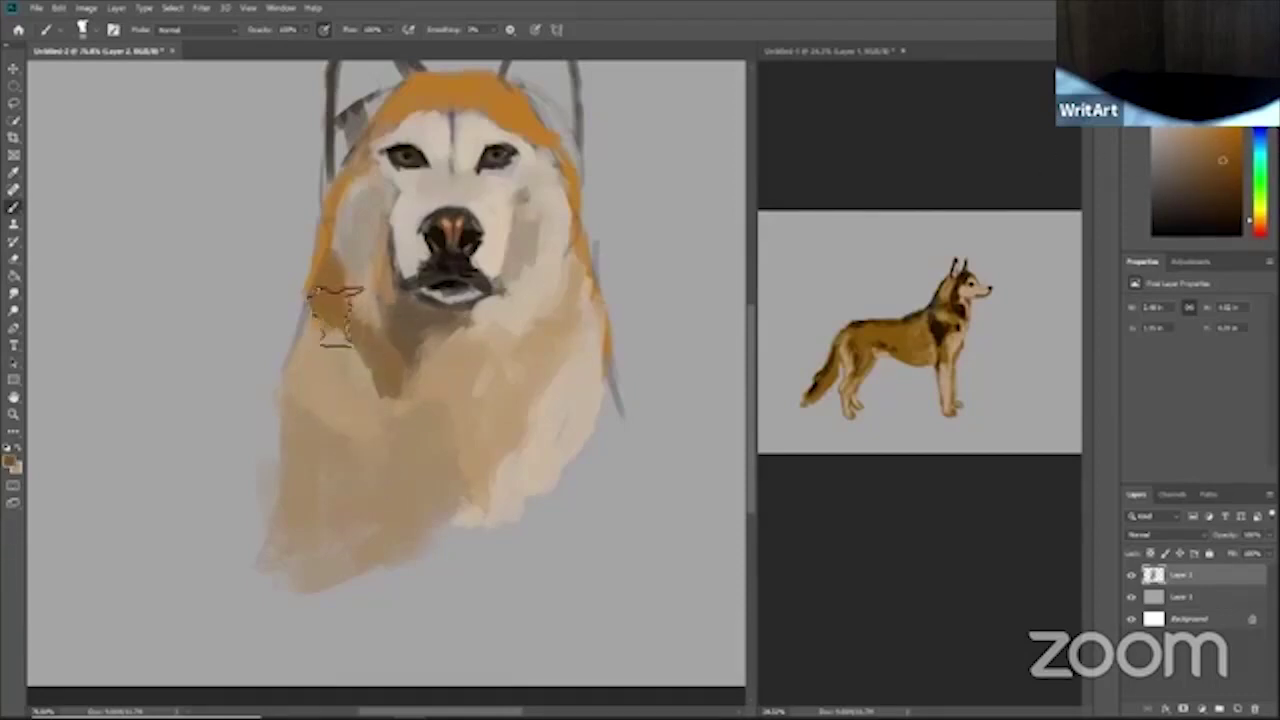
- Paint brown fur shading beneath the left-hand cheek and a dark brown accent on the shoulder below it
mouse_move(337, 317)
left_mouse_down()
mouse_move(379, 365)
mouse_move(329, 314)
mouse_move(352, 362)
mouse_move(334, 352)
mouse_move(364, 388)
mouse_move(399, 379)
mouse_move(412, 349)
mouse_move(412, 379)
mouse_move(412, 353)
mouse_move(378, 408)
mouse_move(320, 344)
mouse_move(362, 395)
mouse_move(309, 482)
mouse_move(297, 402)
mouse_move(326, 450)
mouse_move(309, 413)
mouse_move(316, 441)
mouse_move(288, 470)
left_mouse_up()
left_click(1209, 165)
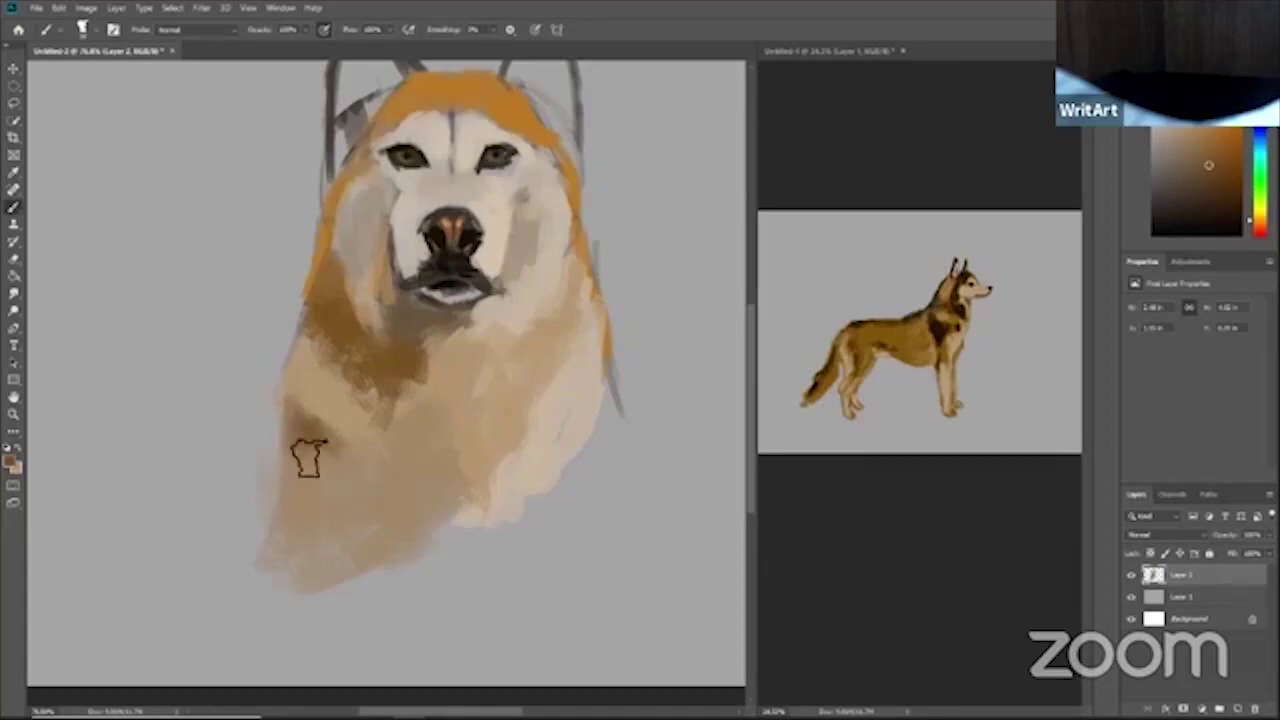
scroll(308, 440, "down", 2)
- Fill out the lower chest in tan, block in the right-hand foreleg in cream, and shade the underside of the chest brown
mouse_move(290, 447)
left_mouse_down()
mouse_move(268, 498)
mouse_move(408, 500)
mouse_move(324, 492)
mouse_move(371, 491)
mouse_move(500, 440)
mouse_move(557, 442)
mouse_move(552, 471)
mouse_move(587, 416)
mouse_move(506, 396)
mouse_move(527, 418)
left_mouse_up()
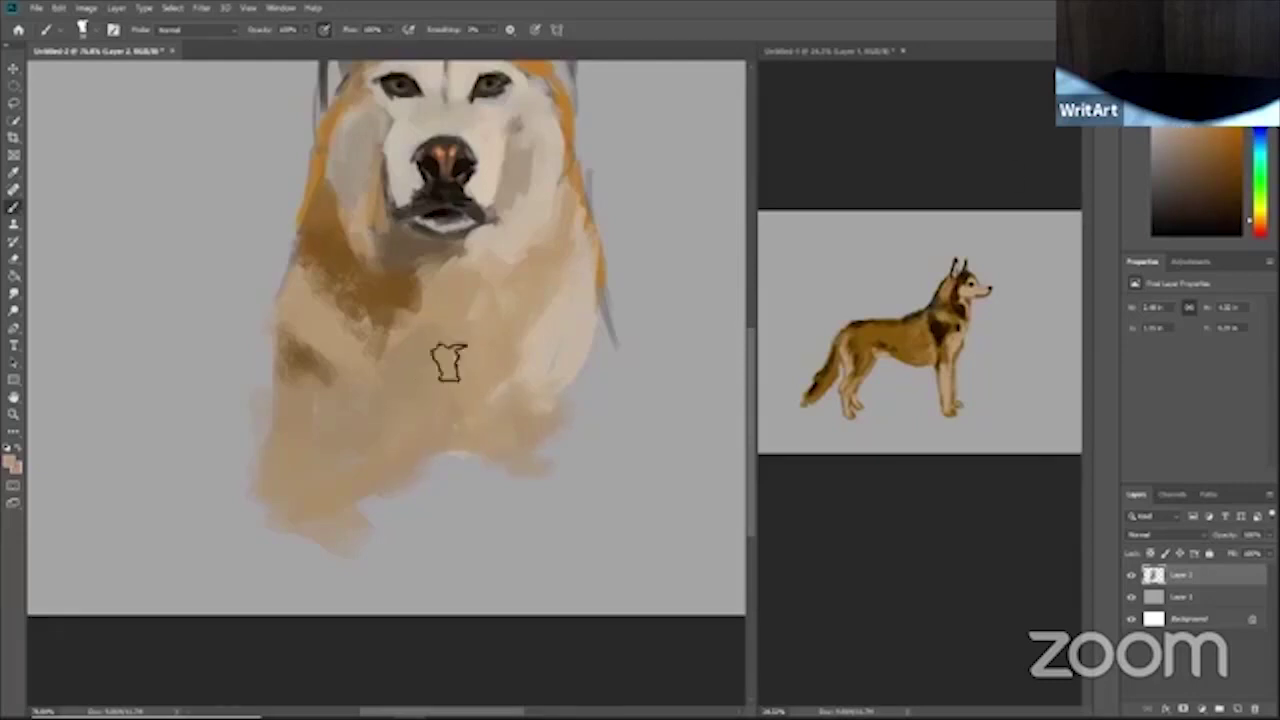
left_click_drag(463, 391, 423, 436)
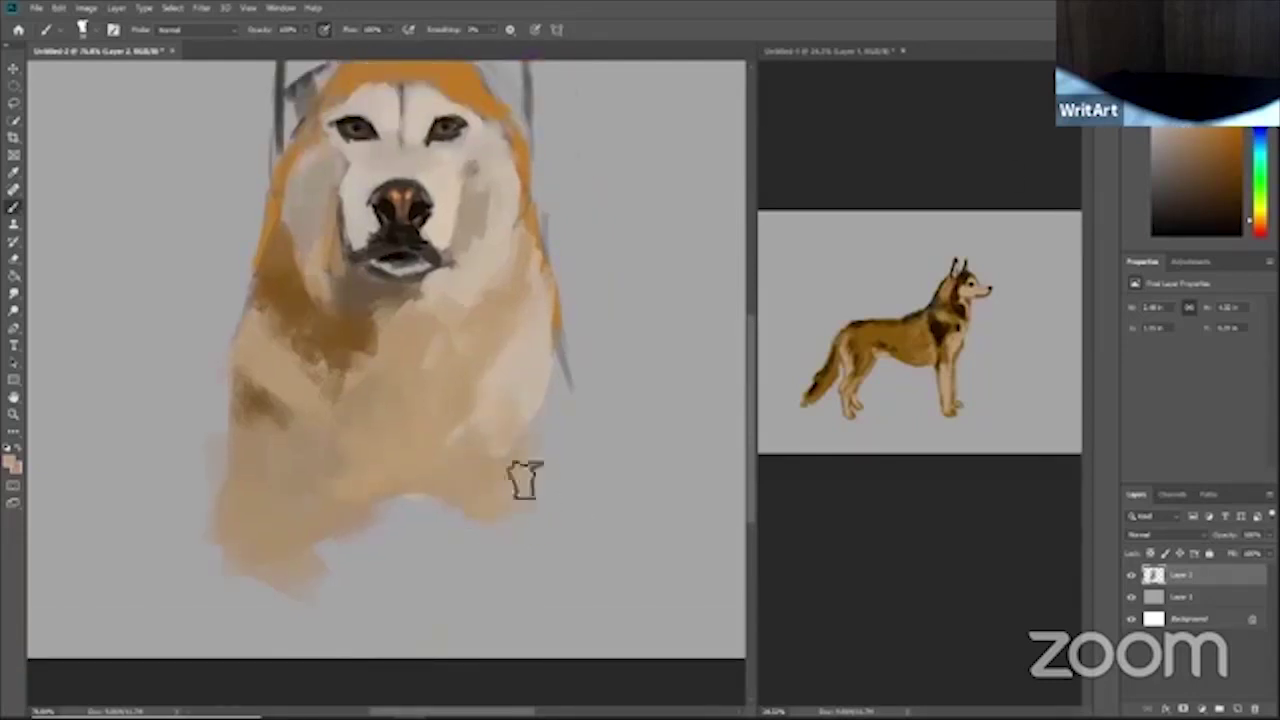
mouse_move(523, 477)
left_mouse_down()
mouse_move(572, 392)
mouse_move(562, 426)
mouse_move(584, 467)
mouse_move(540, 464)
mouse_move(567, 440)
mouse_move(595, 528)
mouse_move(531, 524)
mouse_move(425, 618)
mouse_move(573, 537)
mouse_move(580, 507)
mouse_move(537, 555)
mouse_move(568, 499)
mouse_move(598, 503)
mouse_move(598, 542)
mouse_move(600, 517)
mouse_move(537, 463)
left_mouse_up()
mouse_move(574, 364)
left_mouse_down()
mouse_move(592, 452)
mouse_move(562, 368)
left_mouse_up()
mouse_move(503, 450)
left_mouse_down()
mouse_move(606, 459)
mouse_move(478, 464)
mouse_move(539, 504)
mouse_move(529, 483)
mouse_move(500, 511)
mouse_move(416, 486)
mouse_move(418, 524)
mouse_move(404, 507)
mouse_move(401, 519)
mouse_move(379, 512)
mouse_move(452, 520)
mouse_move(422, 517)
mouse_move(436, 506)
mouse_move(486, 530)
mouse_move(339, 540)
mouse_move(356, 522)
mouse_move(332, 540)
mouse_move(389, 490)
mouse_move(422, 492)
mouse_move(357, 508)
mouse_move(456, 524)
mouse_move(385, 539)
left_mouse_up()
left_click(1190, 167)
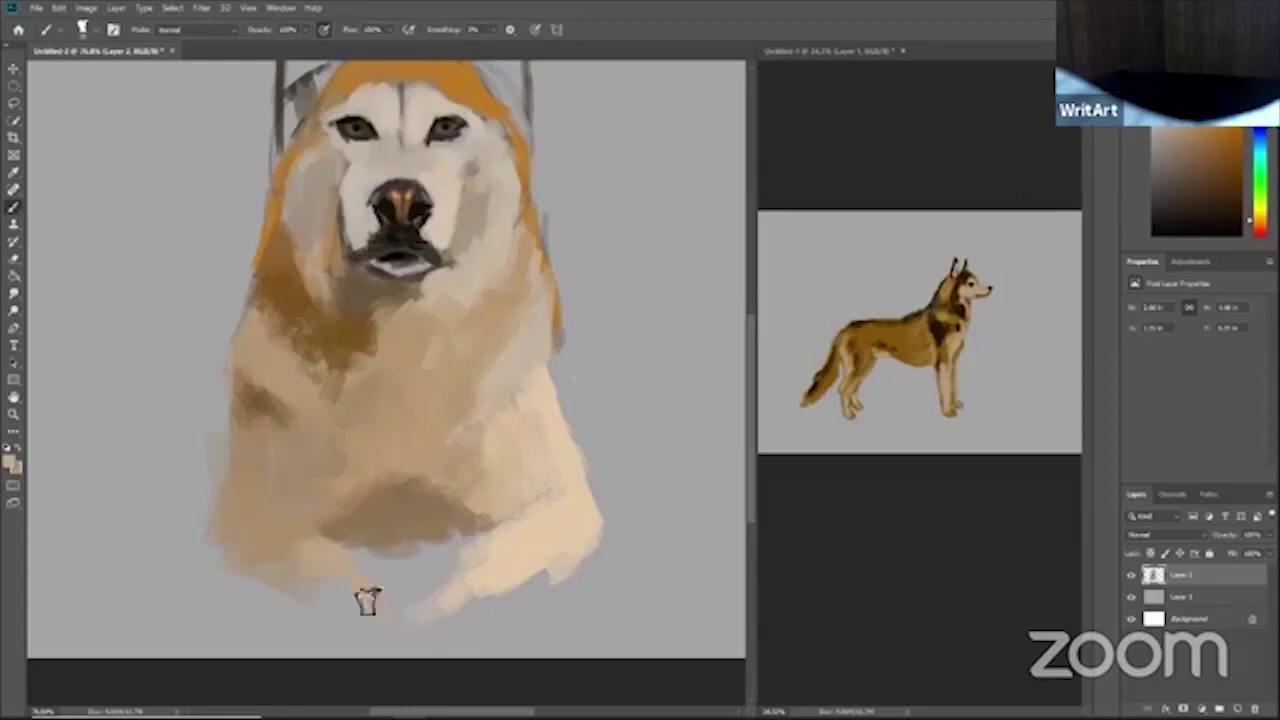
- Paint the left-hand forepaw with toes and a dark lower contour, and deepen the brown shadow between the forelegs
mouse_move(367, 600)
left_mouse_down()
mouse_move(308, 610)
mouse_move(292, 576)
mouse_move(304, 527)
mouse_move(266, 514)
mouse_move(306, 530)
mouse_move(250, 526)
mouse_move(310, 580)
mouse_move(318, 550)
mouse_move(264, 560)
mouse_move(214, 543)
mouse_move(340, 584)
mouse_move(298, 578)
mouse_move(328, 580)
mouse_move(358, 603)
left_mouse_up()
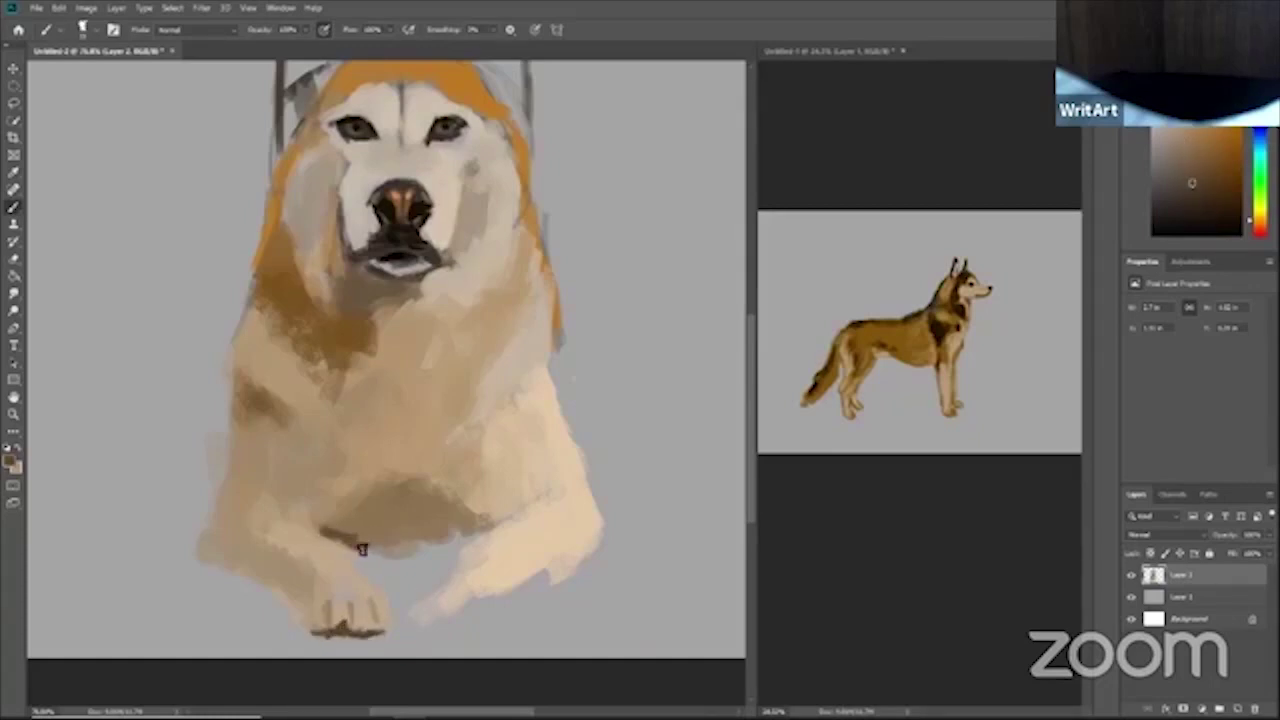
mouse_move(357, 541)
left_mouse_down()
mouse_move(389, 555)
mouse_move(466, 525)
mouse_move(426, 534)
mouse_move(443, 499)
mouse_move(440, 520)
mouse_move(467, 523)
mouse_move(427, 545)
left_mouse_up()
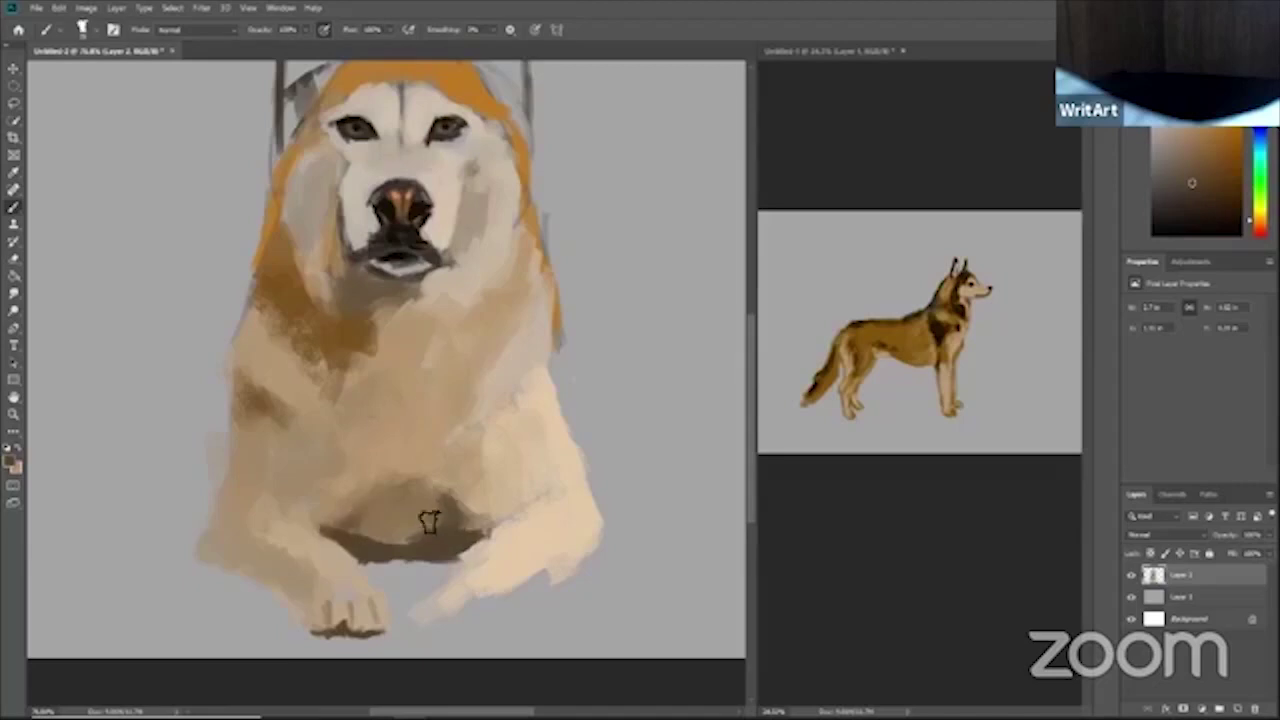
mouse_move(388, 515)
left_mouse_down()
mouse_move(443, 509)
mouse_move(387, 515)
mouse_move(399, 547)
left_mouse_up()
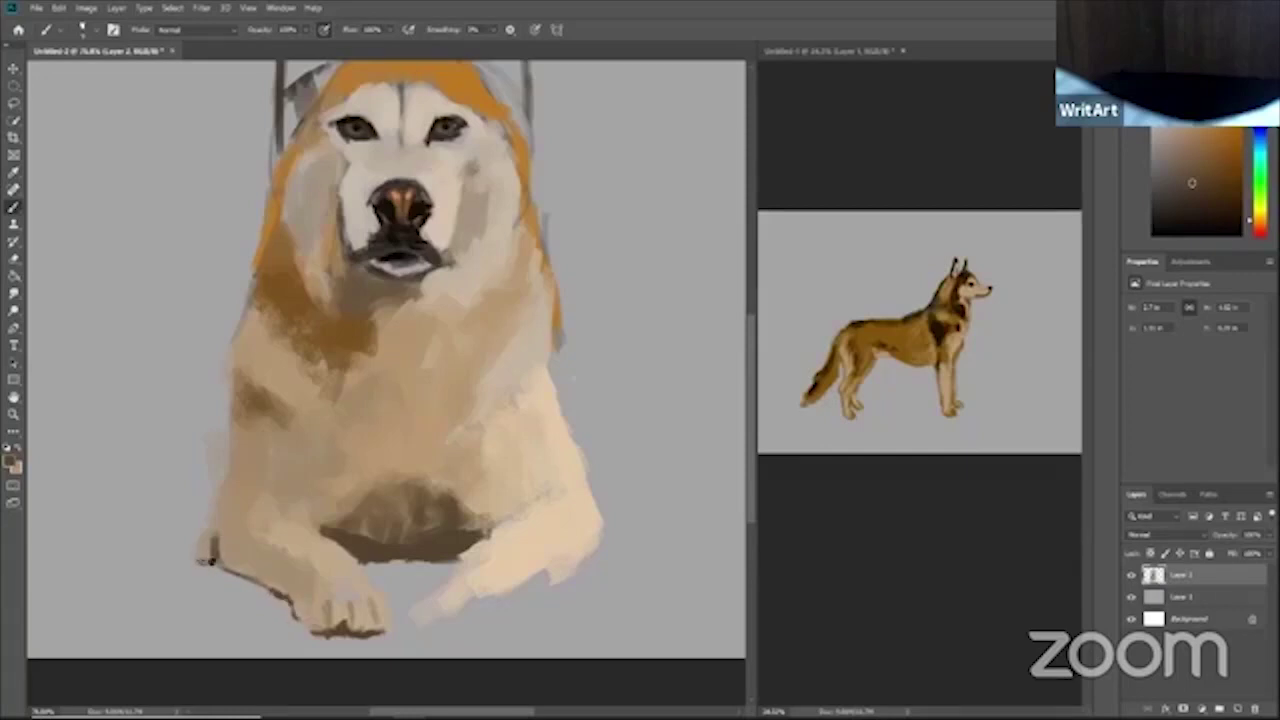
- Enlarge the brush and paint the right-hand foreleg and paw in sampled cream, with toes and a dark shadow beneath
key("]")
key("]")
key("]")
key("]")
key("]")
left_click(440, 597, "alt")
mouse_move(416, 622)
left_mouse_down()
mouse_move(474, 553)
mouse_move(415, 627)
mouse_move(497, 596)
mouse_move(421, 628)
mouse_move(498, 633)
mouse_move(515, 583)
mouse_move(564, 563)
mouse_move(492, 597)
mouse_move(561, 557)
left_mouse_up()
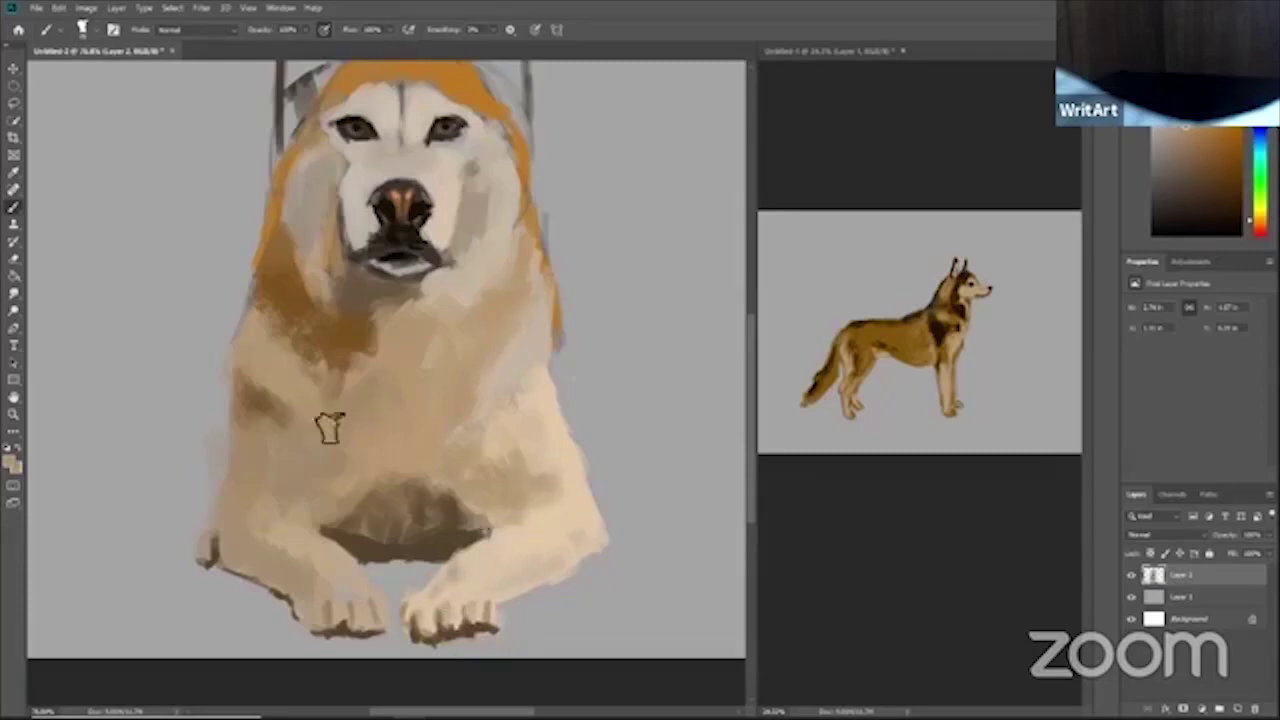
- Add a muted brown contour along the left-hand shoulder's outer edge and a rough mark for the haunch behind it
left_click(1200, 166)
mouse_move(232, 364)
left_mouse_down()
mouse_move(225, 468)
mouse_move(235, 439)
mouse_move(217, 429)
mouse_move(210, 352)
mouse_move(208, 402)
left_mouse_up()
left_click_drag(152, 246, 142, 264)
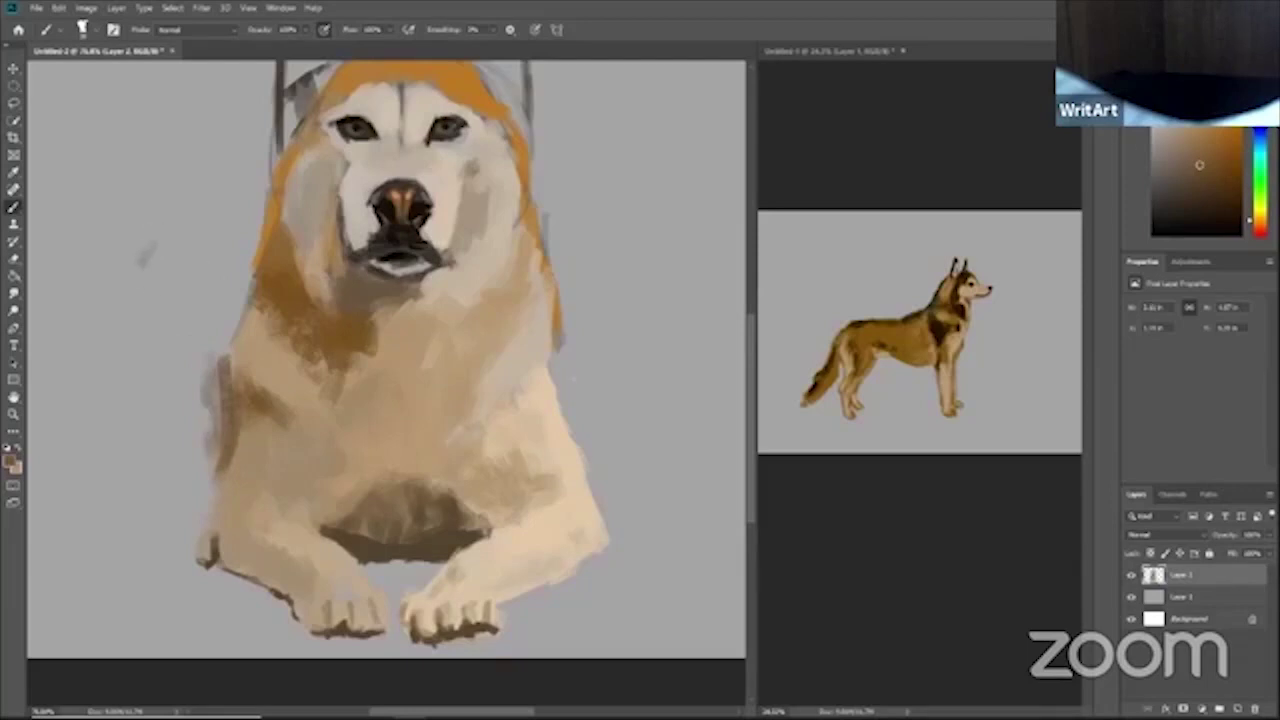
- Block in the rounded haunch behind the left-hand shoulder in light tan, with a darker brown underside
key("x")
mouse_move(198, 234)
left_mouse_down()
mouse_move(128, 280)
mouse_move(163, 317)
mouse_move(206, 250)
left_mouse_up()
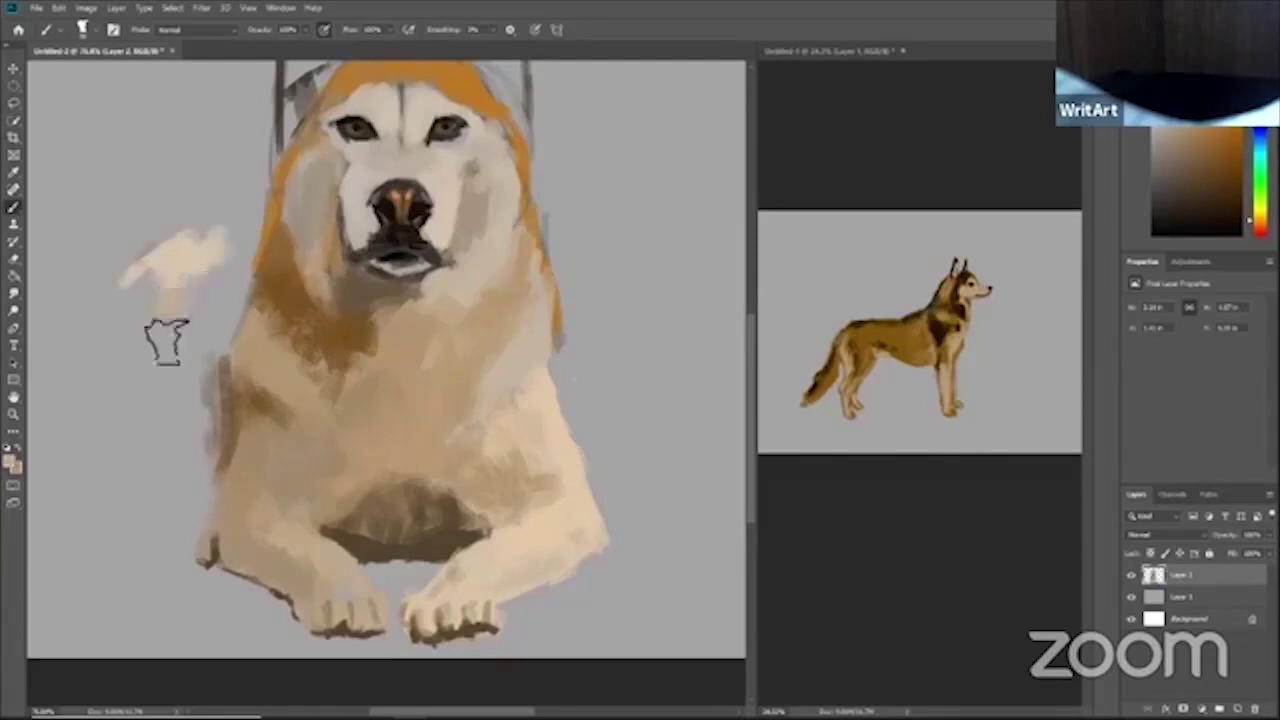
mouse_move(166, 343)
left_mouse_down()
mouse_move(229, 273)
mouse_move(231, 316)
mouse_move(187, 315)
mouse_move(217, 254)
mouse_move(243, 244)
mouse_move(160, 258)
mouse_move(165, 332)
mouse_move(125, 302)
mouse_move(231, 321)
mouse_move(180, 430)
mouse_move(150, 383)
mouse_move(173, 450)
mouse_move(207, 417)
left_mouse_up()
left_click(1193, 144)
mouse_move(110, 364)
left_mouse_down()
mouse_move(142, 430)
mouse_move(132, 418)
mouse_move(151, 413)
mouse_move(177, 477)
mouse_move(134, 430)
mouse_move(207, 498)
mouse_move(205, 484)
mouse_move(190, 486)
mouse_move(201, 505)
mouse_move(146, 474)
mouse_move(183, 517)
left_mouse_up()
key("e")
key("b")
- Darken the underside of the haunch with deep brown strokes, undoing the last stroke along its outer edge
left_click(1216, 184)
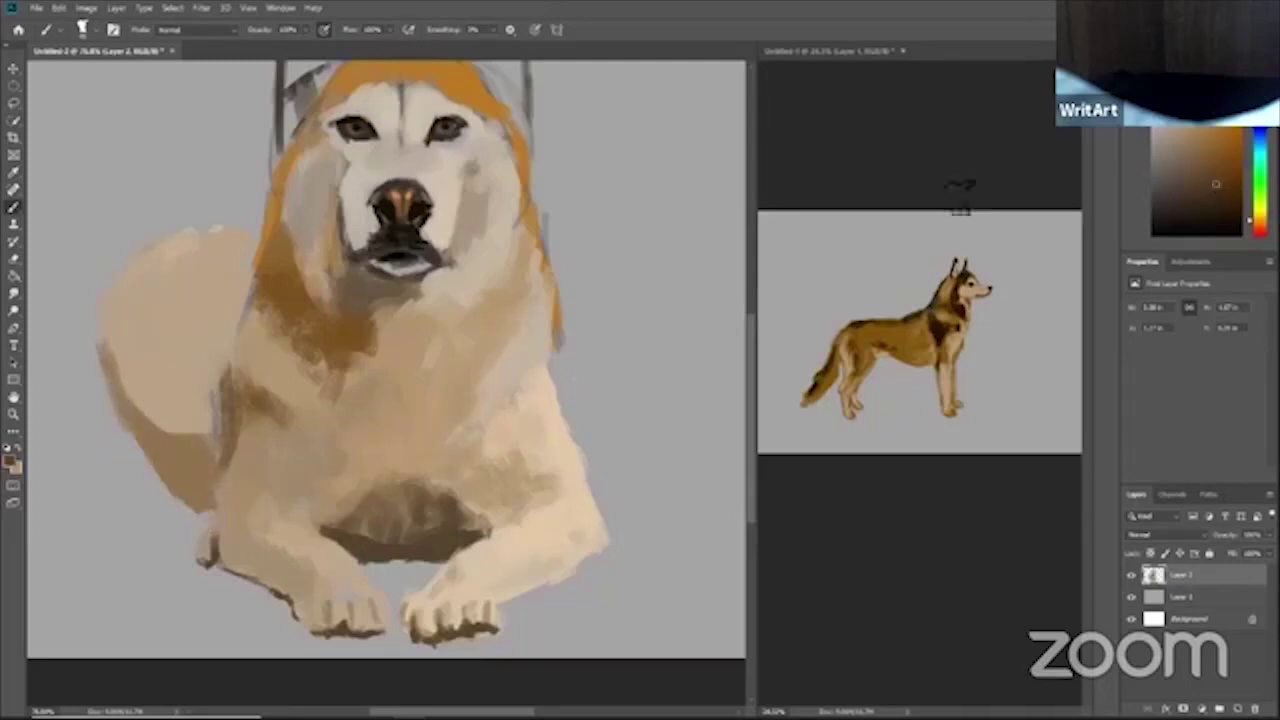
mouse_move(214, 471)
left_mouse_down()
mouse_move(133, 407)
mouse_move(178, 474)
mouse_move(231, 519)
left_mouse_up()
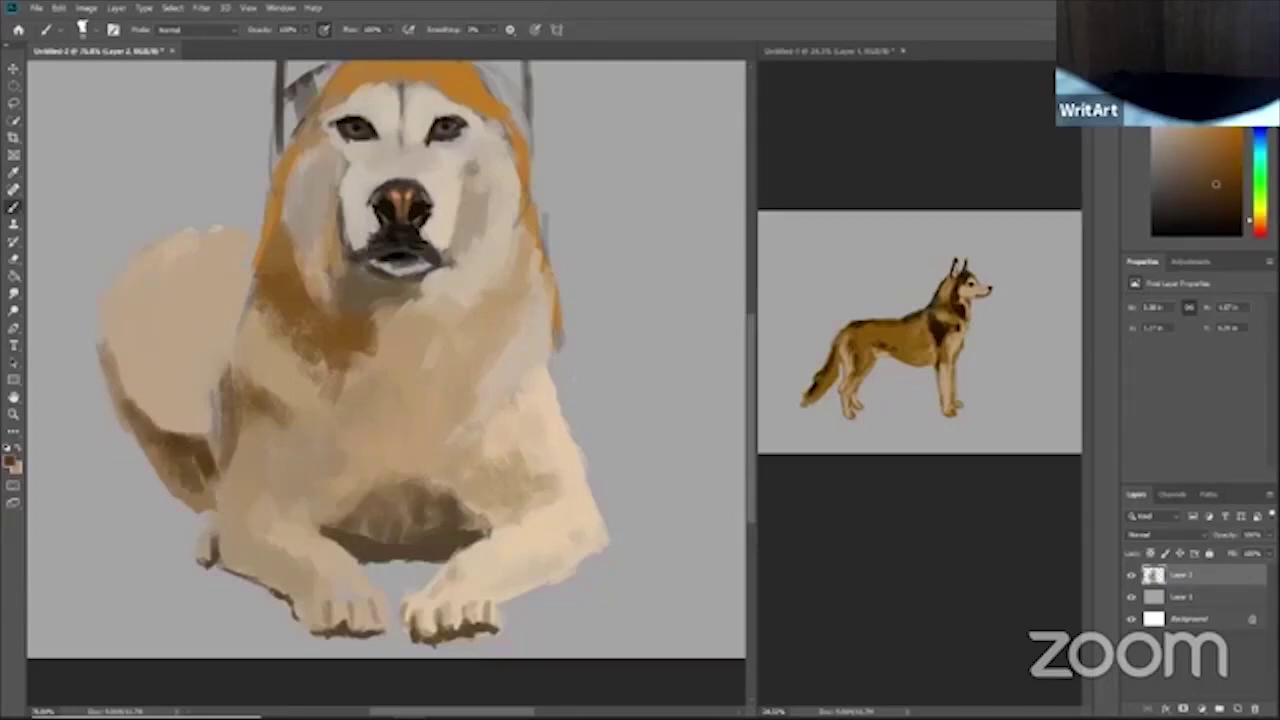
mouse_move(137, 363)
left_mouse_down()
mouse_move(173, 443)
mouse_move(206, 460)
mouse_move(191, 466)
mouse_move(143, 423)
mouse_move(198, 470)
mouse_move(177, 445)
mouse_move(191, 446)
mouse_move(218, 478)
left_mouse_up()
left_click(1224, 205)
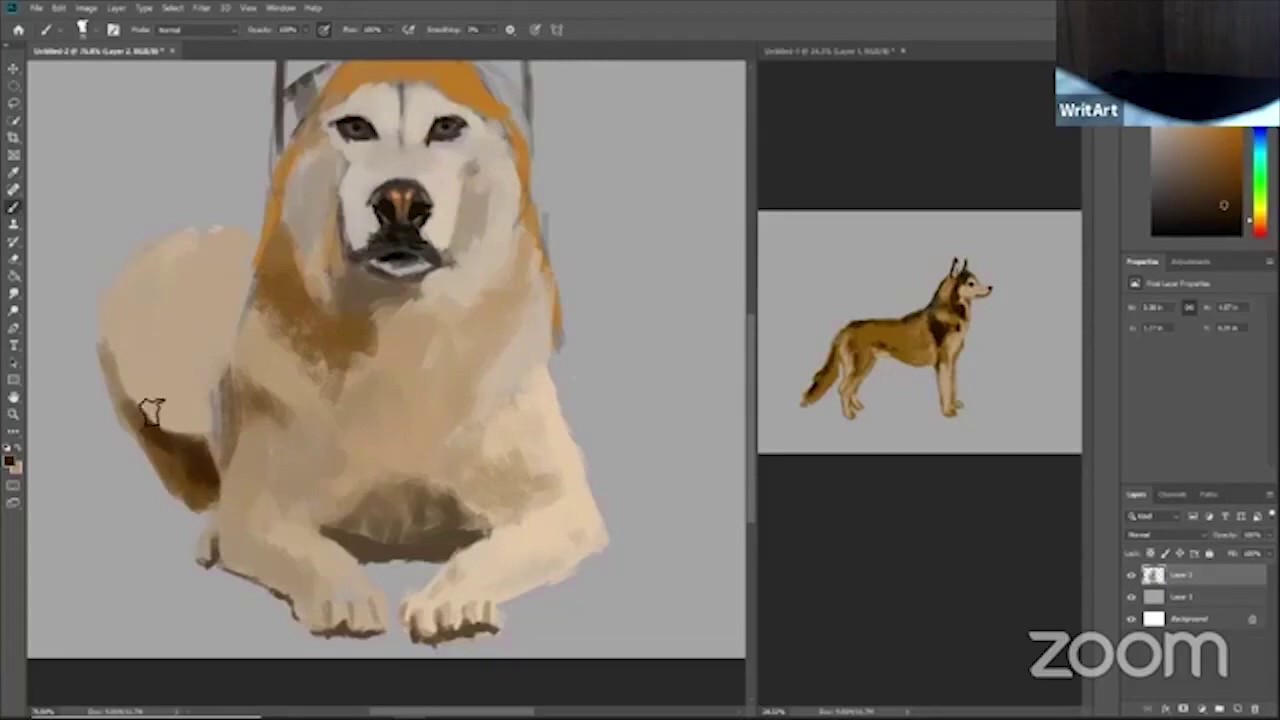
mouse_move(150, 410)
left_mouse_down()
mouse_move(140, 374)
mouse_move(133, 407)
mouse_move(116, 376)
mouse_move(144, 293)
mouse_move(134, 404)
mouse_move(109, 350)
left_mouse_up()
key("ctrl+z")
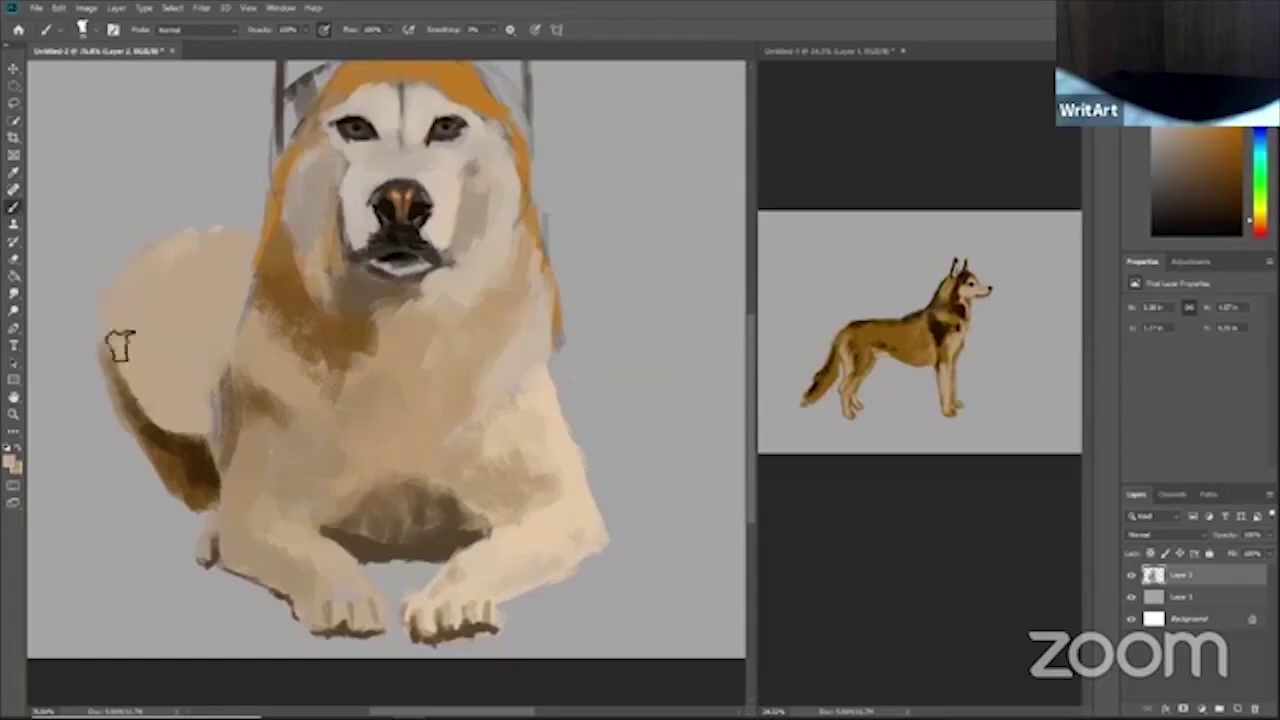
- Reduce the brush size and paint a cream rim of light along the haunch's outer and upper edges
key("bracketleft")
key("bracketleft")
left_click_drag(117, 316, 121, 364)
mouse_move(126, 293)
left_mouse_down()
mouse_move(205, 227)
mouse_move(258, 239)
mouse_move(160, 284)
left_mouse_up()
left_click(1186, 157)
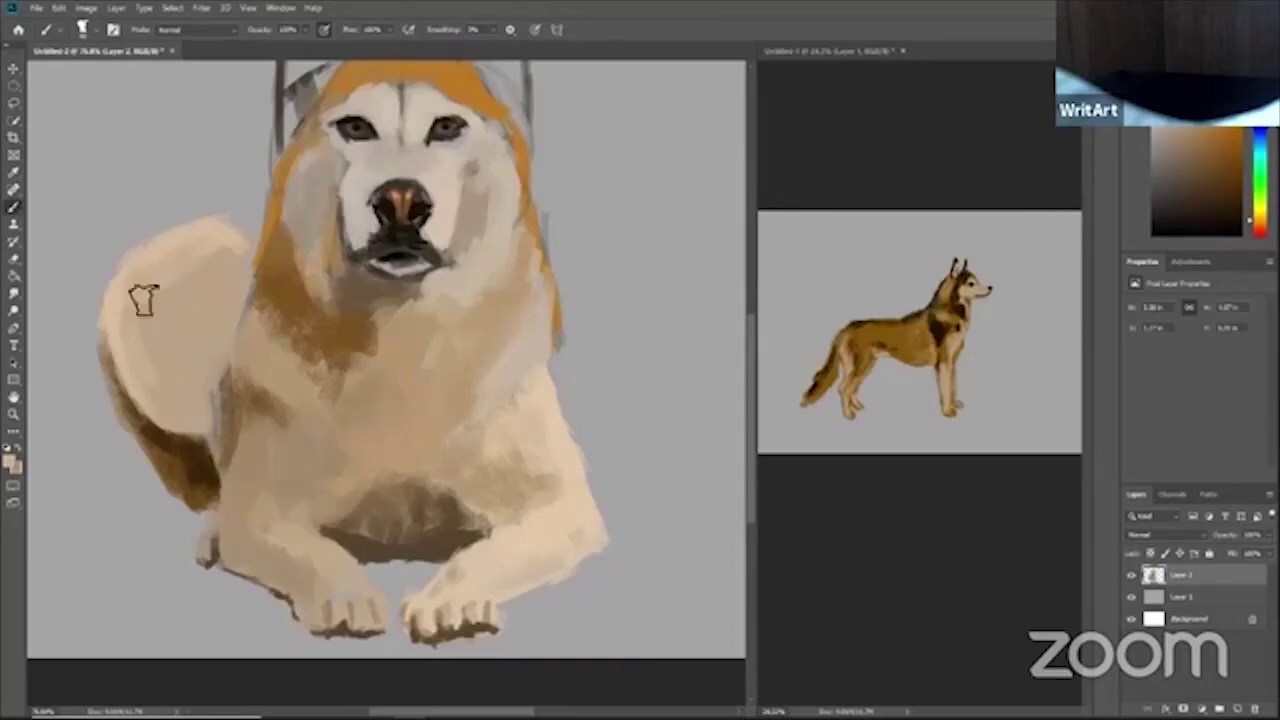
mouse_move(144, 301)
left_mouse_down()
mouse_move(192, 278)
mouse_move(132, 338)
mouse_move(135, 285)
mouse_move(182, 296)
mouse_move(206, 273)
mouse_move(206, 316)
mouse_move(166, 320)
mouse_move(237, 260)
mouse_move(146, 357)
mouse_move(155, 290)
mouse_move(127, 307)
left_mouse_up()
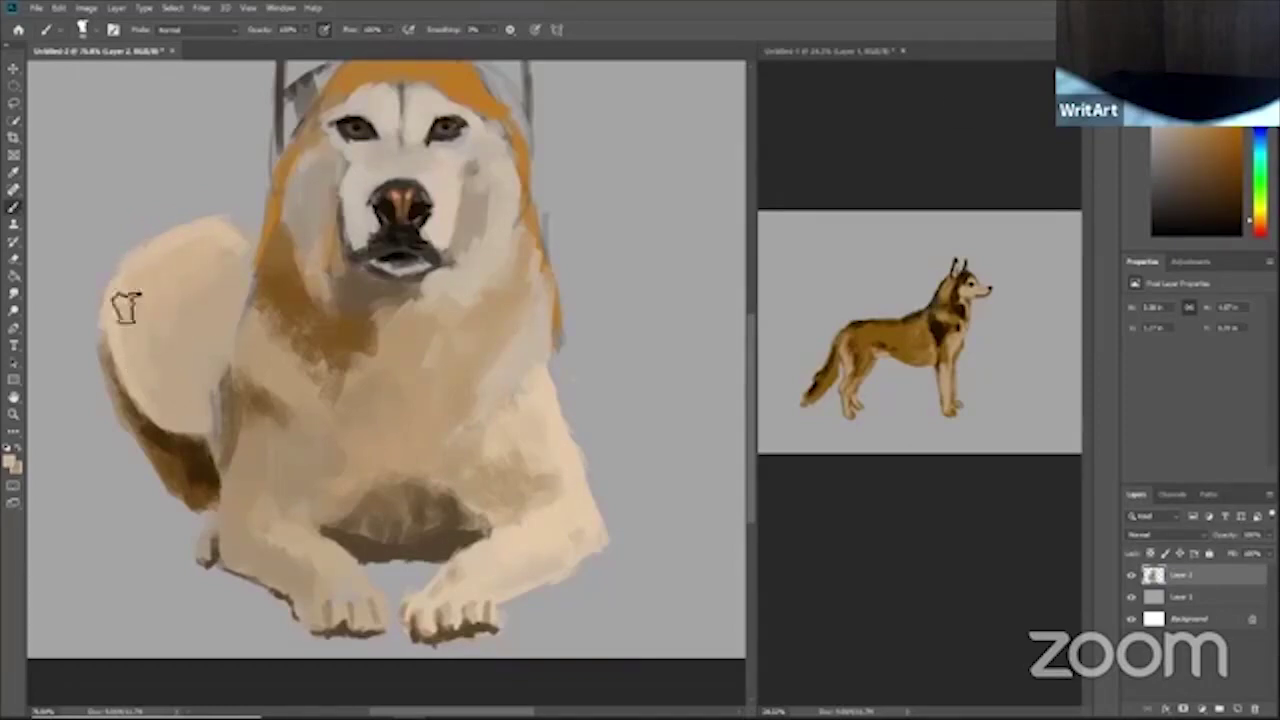
left_click(153, 248, "alt")
mouse_move(204, 236)
left_mouse_down()
mouse_move(251, 257)
mouse_move(131, 263)
mouse_move(108, 302)
left_mouse_up()
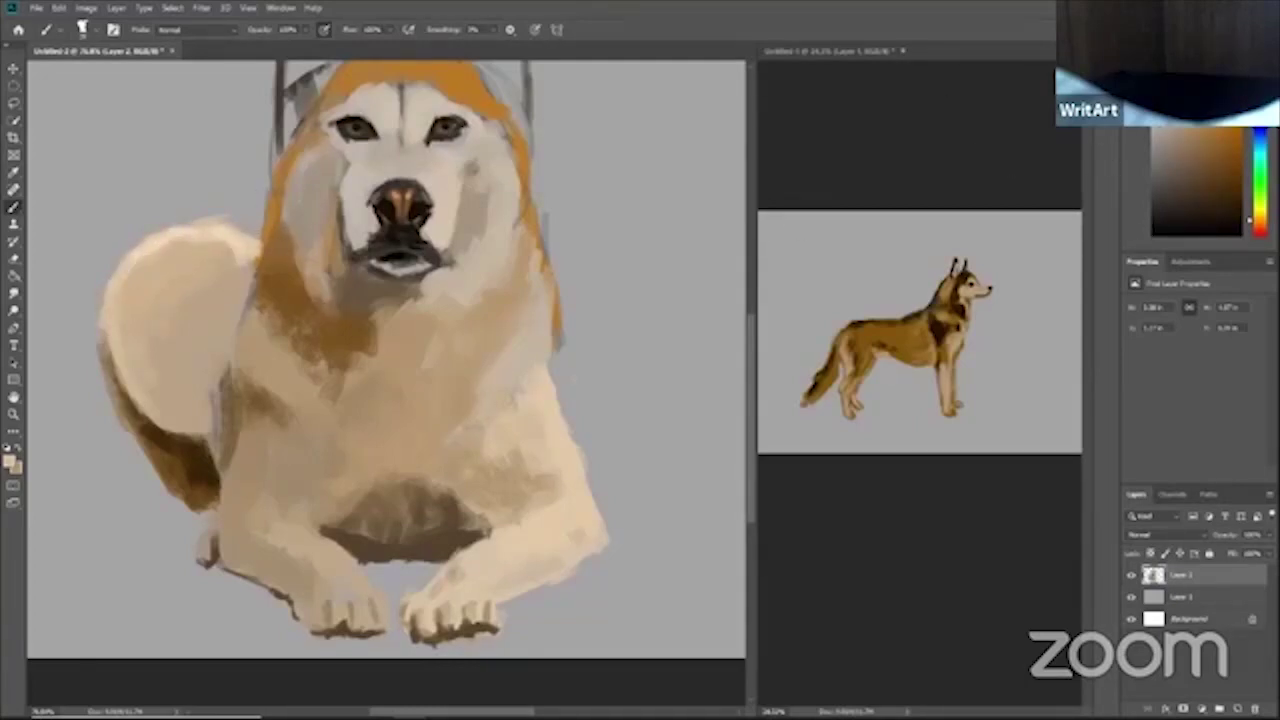
- Shade the middle of the haunch with soft brown, and blend its upper part with sampled cream highlights
left_click(1194, 155)
mouse_move(192, 340)
left_mouse_down()
mouse_move(200, 420)
mouse_move(129, 343)
mouse_move(194, 371)
mouse_move(201, 388)
mouse_move(214, 309)
mouse_move(177, 337)
mouse_move(228, 290)
left_mouse_up()
left_click(1195, 139)
left_click(1200, 161)
mouse_move(221, 334)
left_mouse_down()
mouse_move(202, 392)
mouse_move(178, 364)
mouse_move(231, 420)
left_mouse_up()
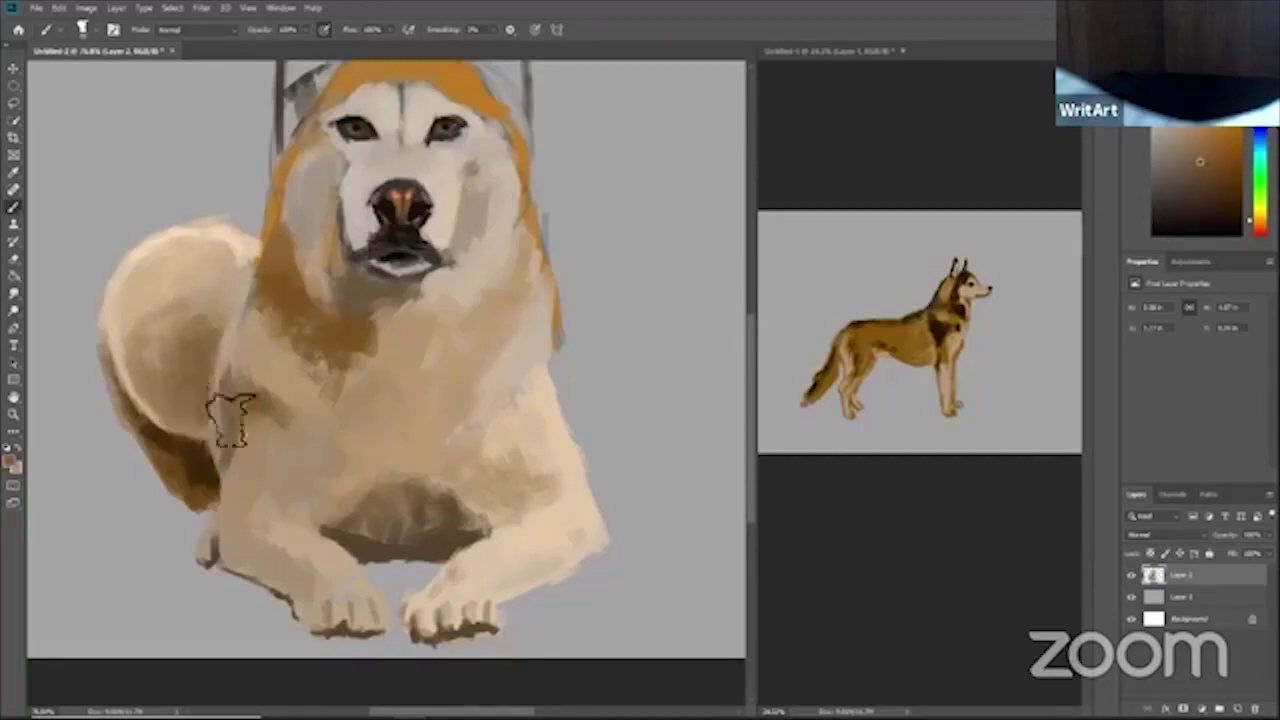
left_click(139, 262, "alt")
mouse_move(120, 315)
left_mouse_down()
mouse_move(156, 278)
mouse_move(233, 266)
left_mouse_up()
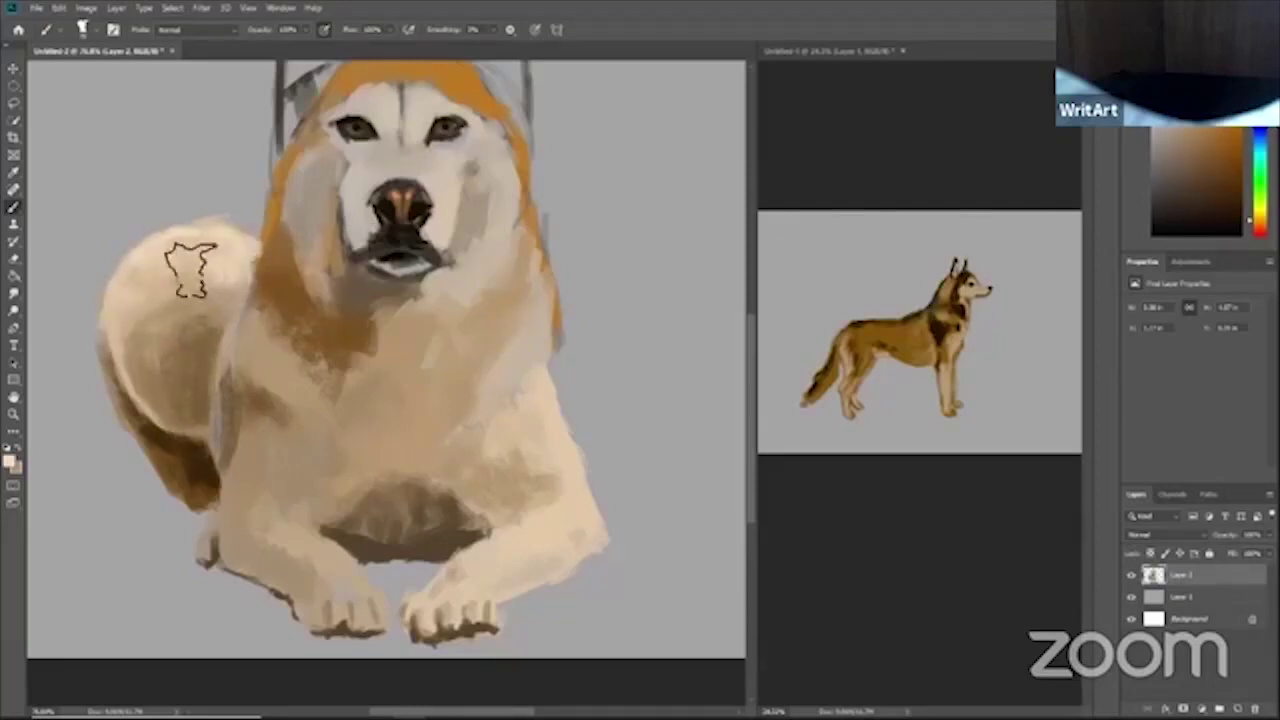
- Paint a dark brown contour between the haunch and shoulder, and deepen the brown fur beneath the left-hand cheek
left_click(251, 225, "alt")
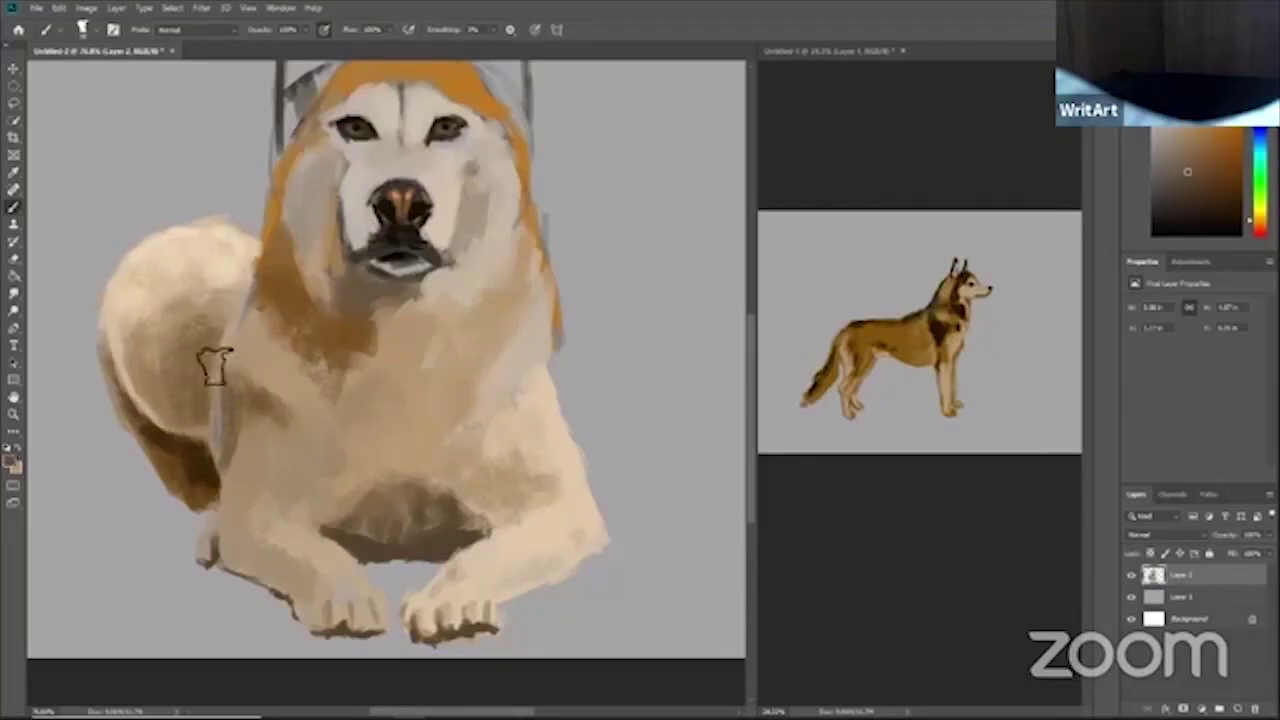
left_click(263, 349, "alt")
mouse_move(249, 323)
left_mouse_down()
mouse_move(236, 420)
mouse_move(233, 360)
mouse_move(220, 434)
mouse_move(212, 412)
mouse_move(242, 310)
mouse_move(266, 284)
mouse_move(265, 197)
mouse_move(283, 184)
mouse_move(266, 264)
mouse_move(288, 309)
mouse_move(256, 270)
mouse_move(323, 317)
mouse_move(320, 274)
mouse_move(326, 313)
mouse_move(358, 337)
mouse_move(322, 332)
mouse_move(280, 302)
mouse_move(289, 283)
mouse_move(297, 301)
mouse_move(357, 332)
left_mouse_up()
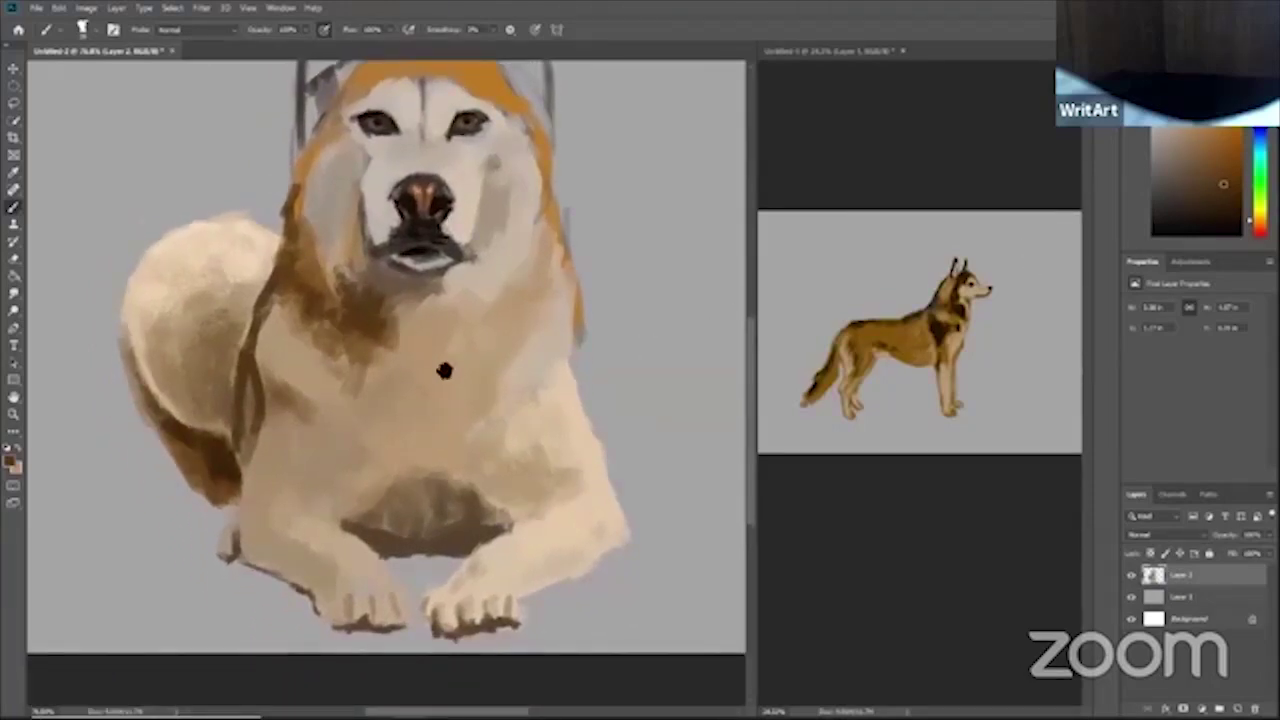
- Refine the right-hand shoulder edge with cream and blend the adjoining chest fur using sampled tan tones
scroll(446, 366, "down", 3)
left_click(328, 410, "alt")
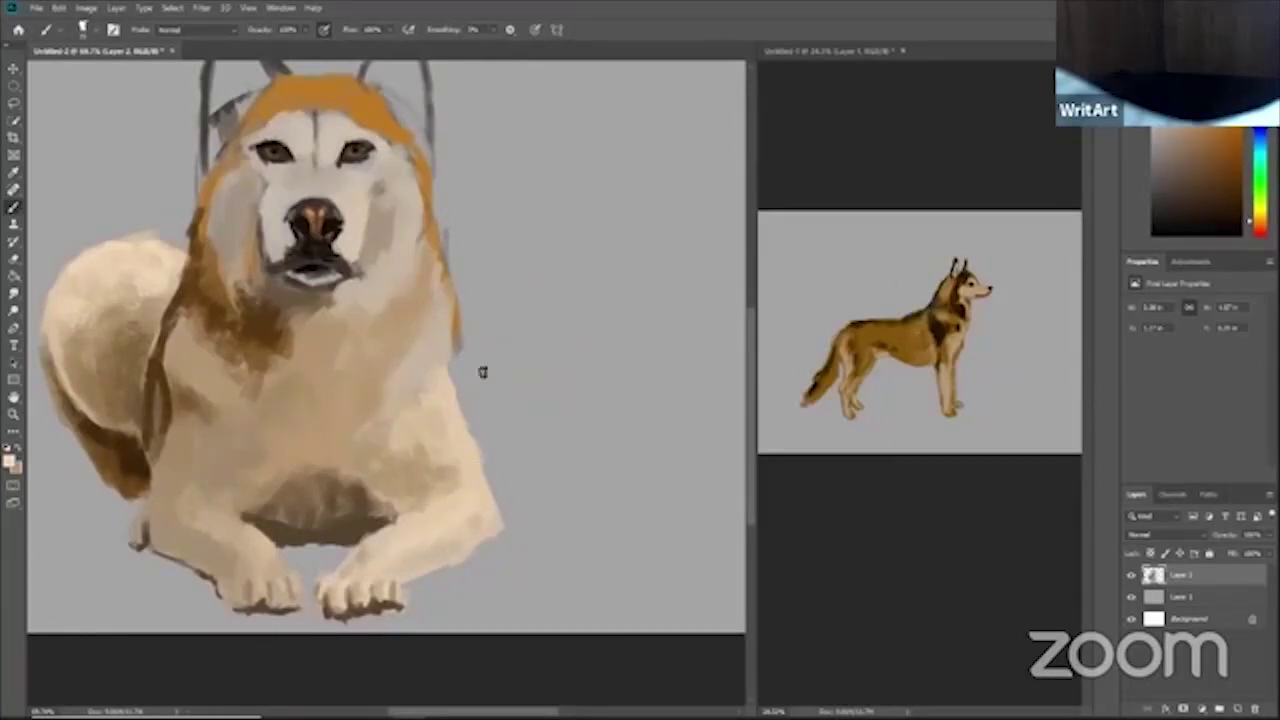
mouse_move(473, 388)
left_mouse_down()
mouse_move(484, 479)
mouse_move(496, 460)
left_mouse_up()
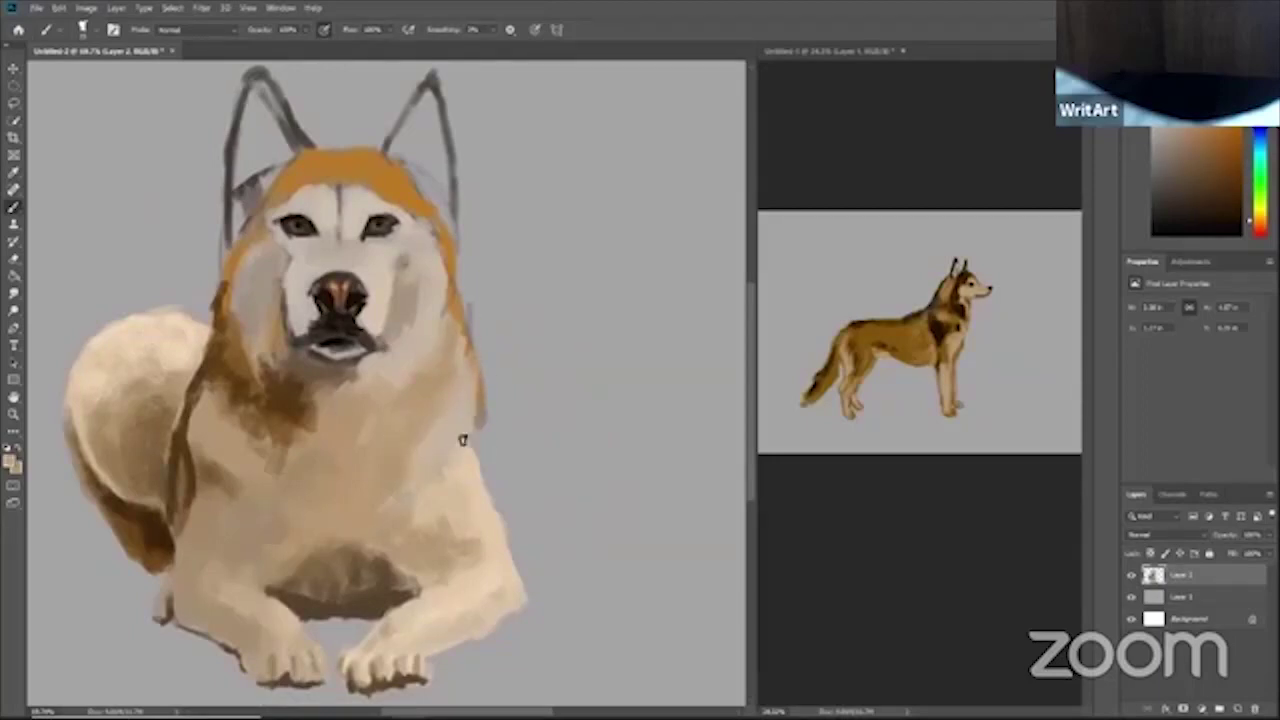
mouse_move(472, 374)
left_mouse_down()
mouse_move(449, 471)
mouse_move(403, 478)
left_mouse_up()
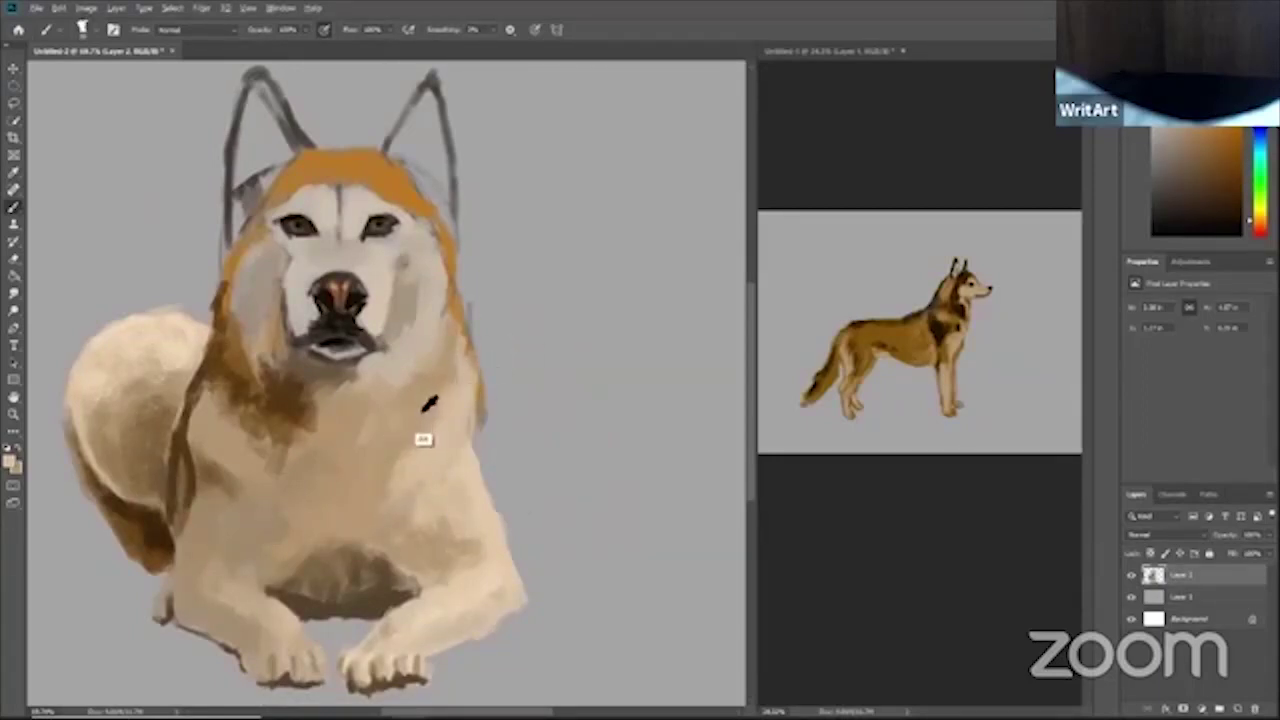
left_click(422, 410, "alt")
left_click_drag(440, 423, 392, 466)
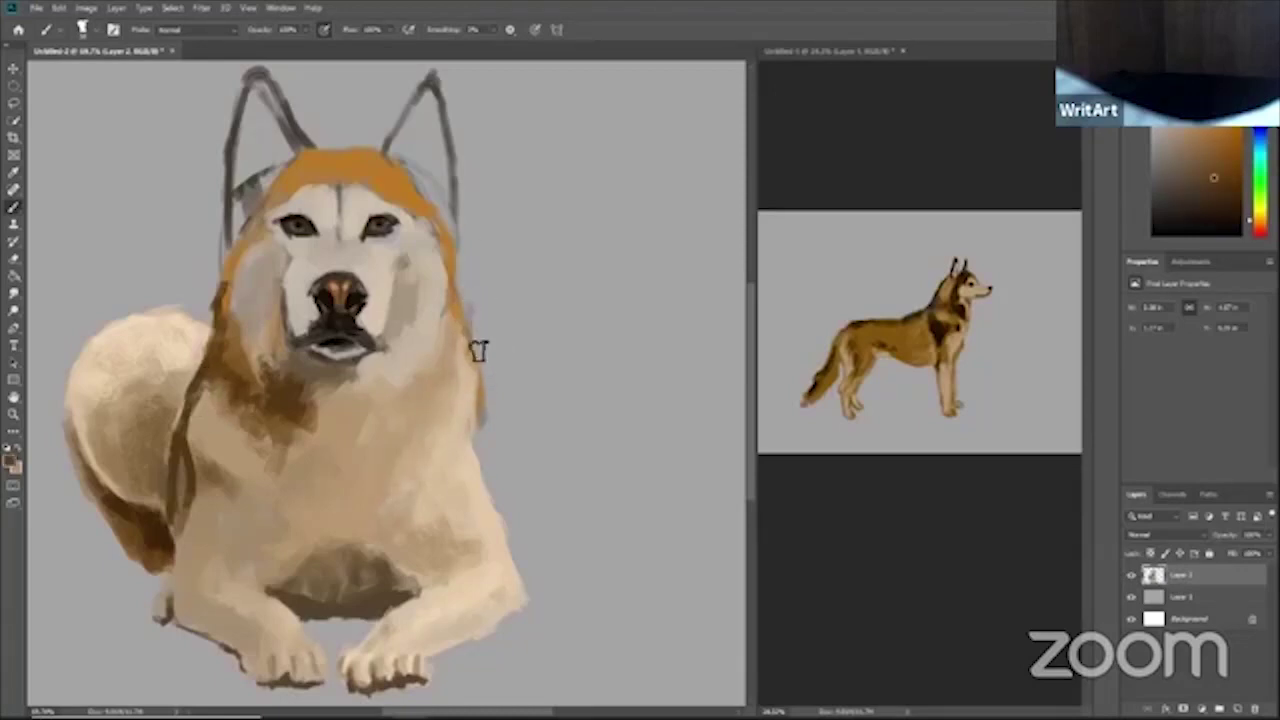
- Paint dark brown fur accents down the right-hand edge of the head and neck
left_click_drag(472, 335, 476, 428)
left_click_drag(428, 204, 456, 291)
left_click_drag(423, 322, 463, 362)
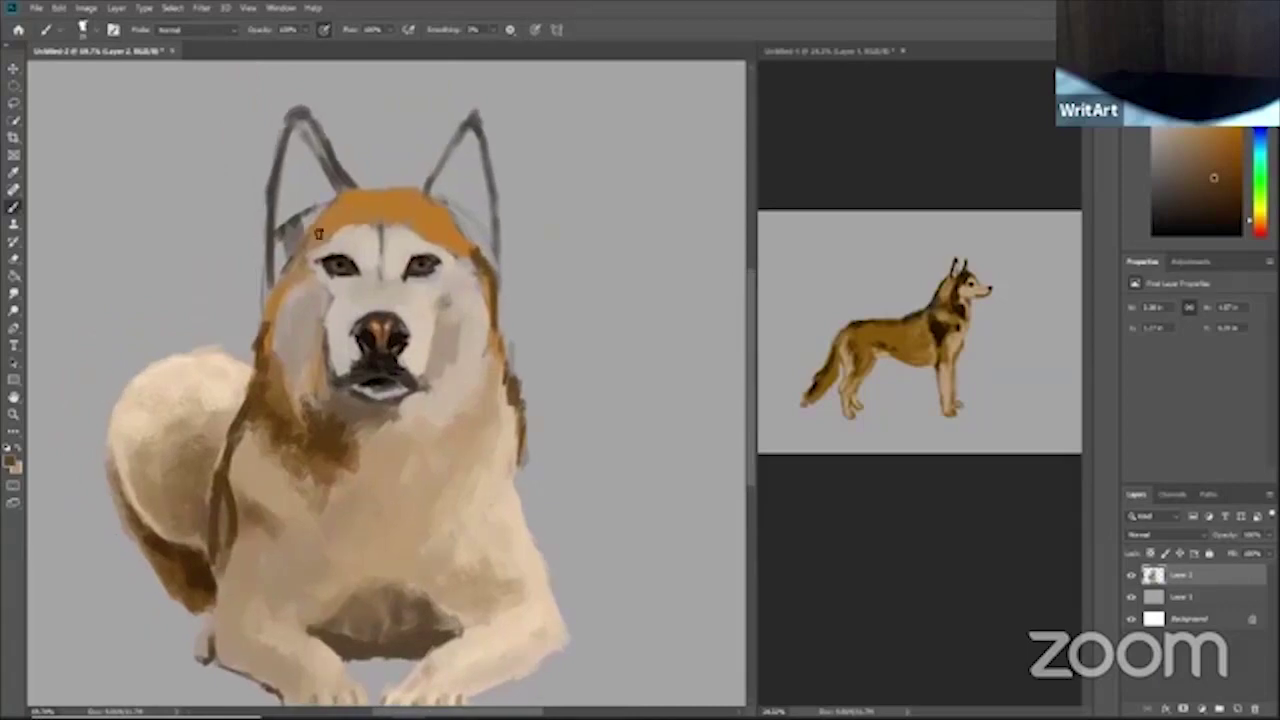
- Soften the orange forehead band with lighter tan-orange strokes above the eyes
left_click(402, 191, "alt")
left_click_drag(429, 203, 453, 229)
left_click_drag(420, 184, 468, 242)
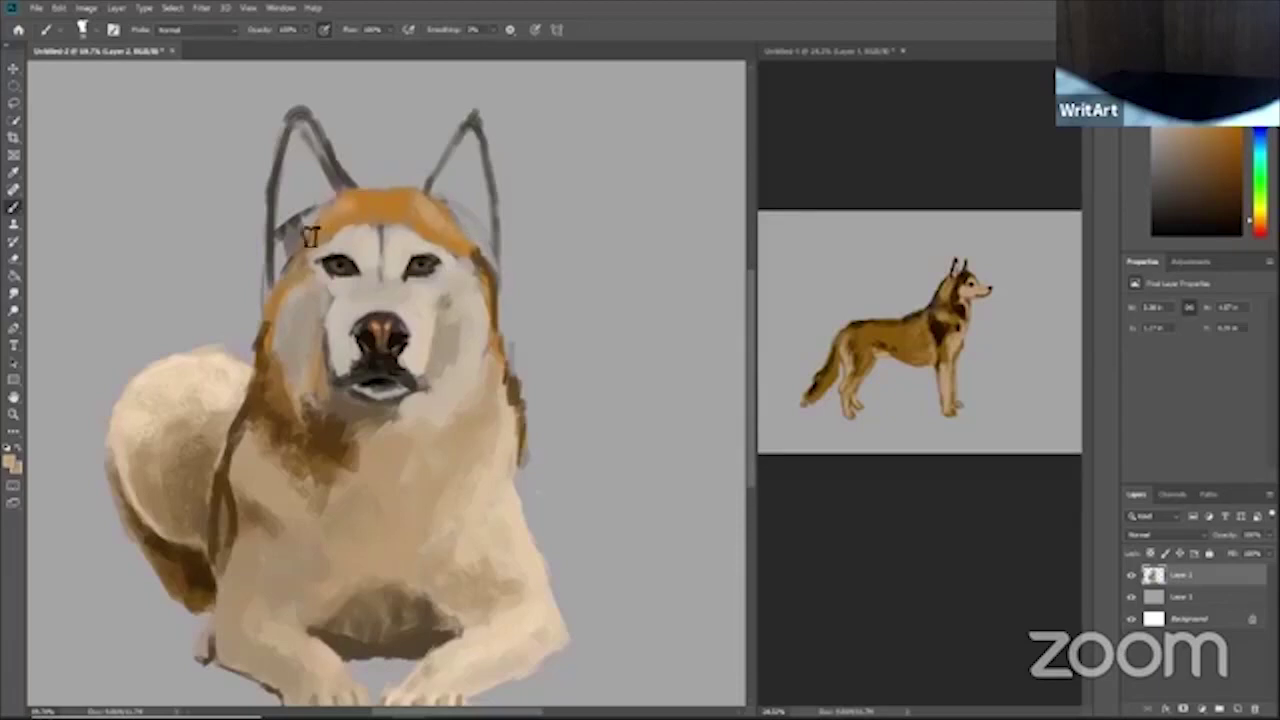
- Paint dark brown markings across the top of the orange forehead and down its central stripe
left_click(382, 198, "alt")
left_click(376, 184, "alt")
key("bracketright")
left_click_drag(345, 192, 363, 198)
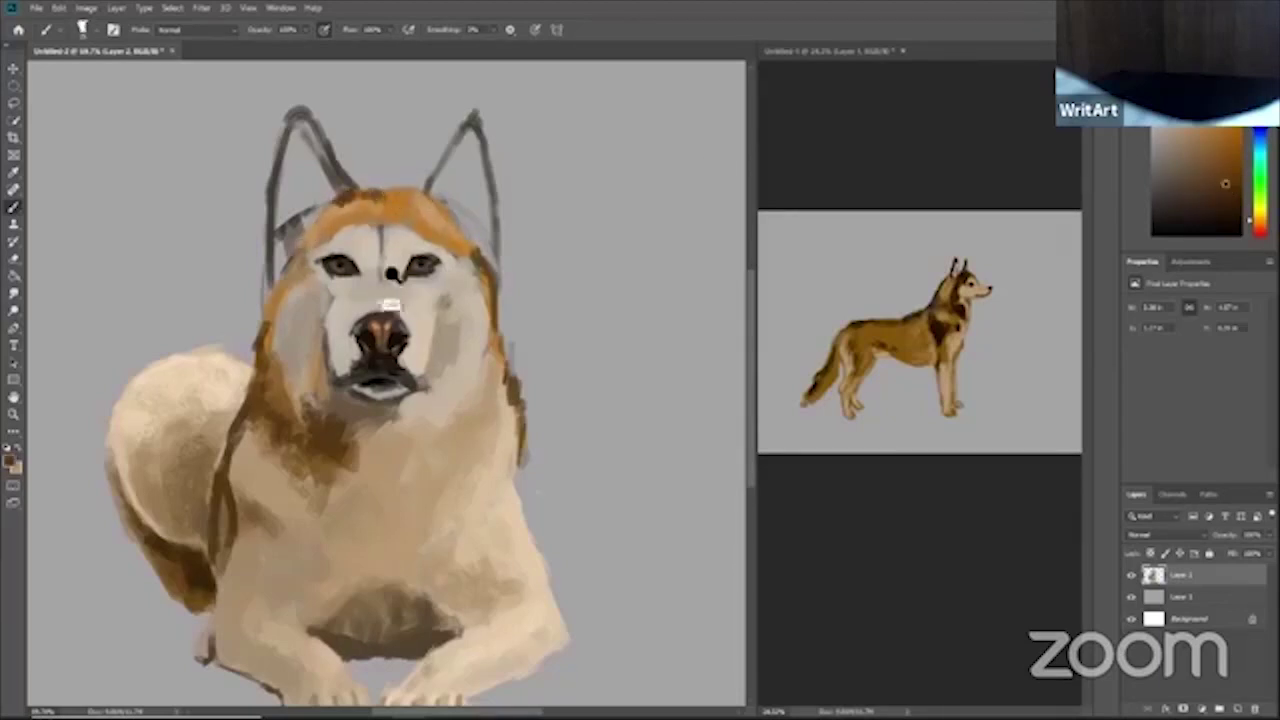
scroll(390, 276, "down", 2)
scroll(390, 276, "up", 1)
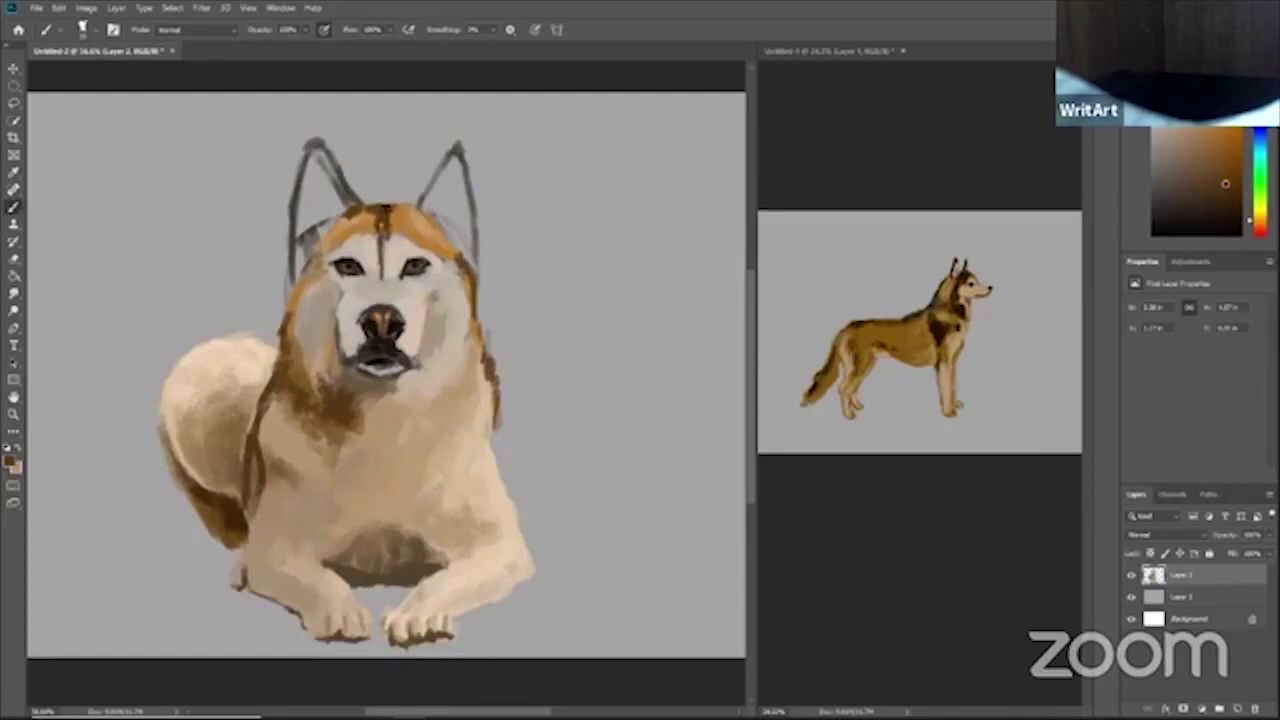
left_click_drag(420, 206, 424, 214)
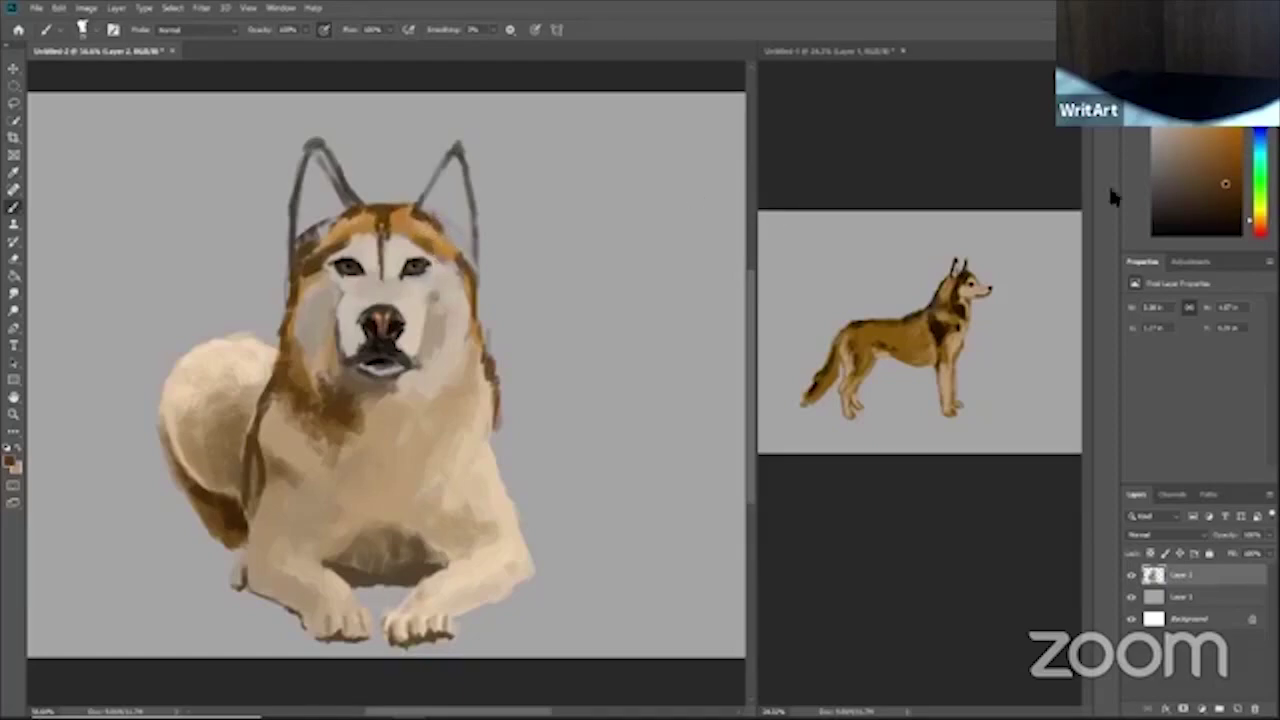
- Deepen both outer edges of the head and the central forehead stripe with dark brown and near-black strokes
left_click(1219, 159)
left_click(1215, 184)
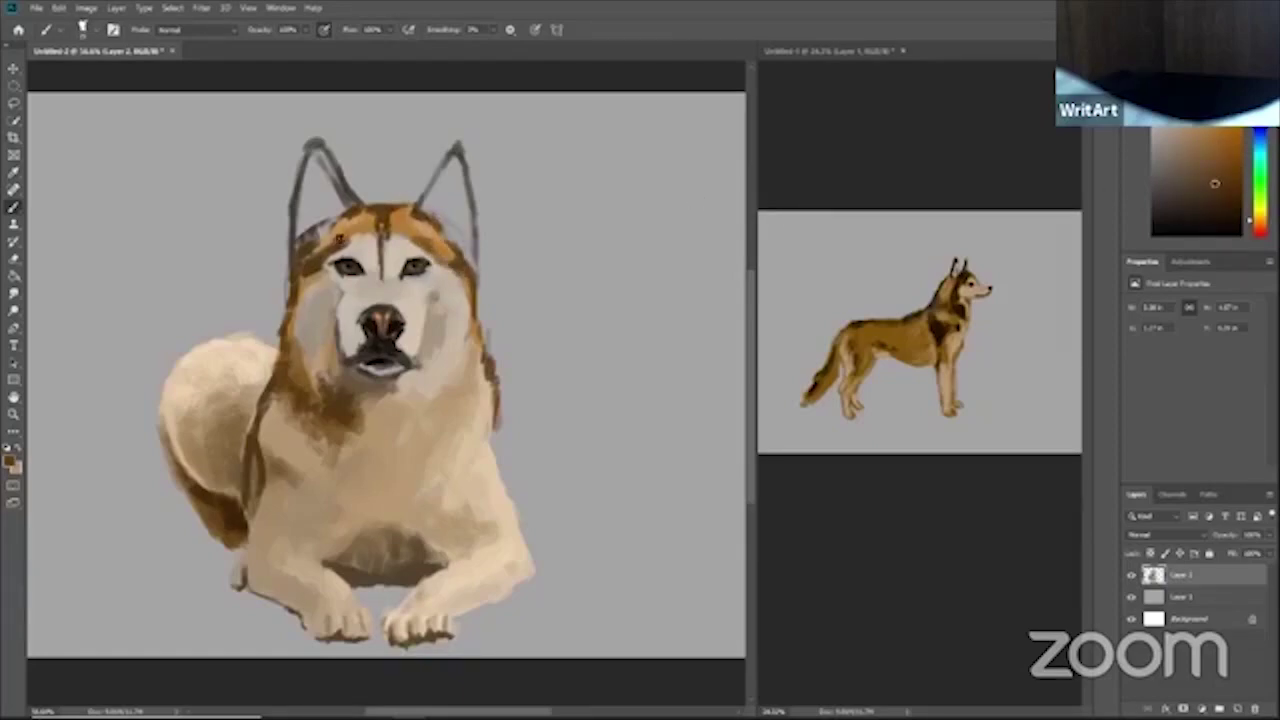
left_click(298, 260, "alt")
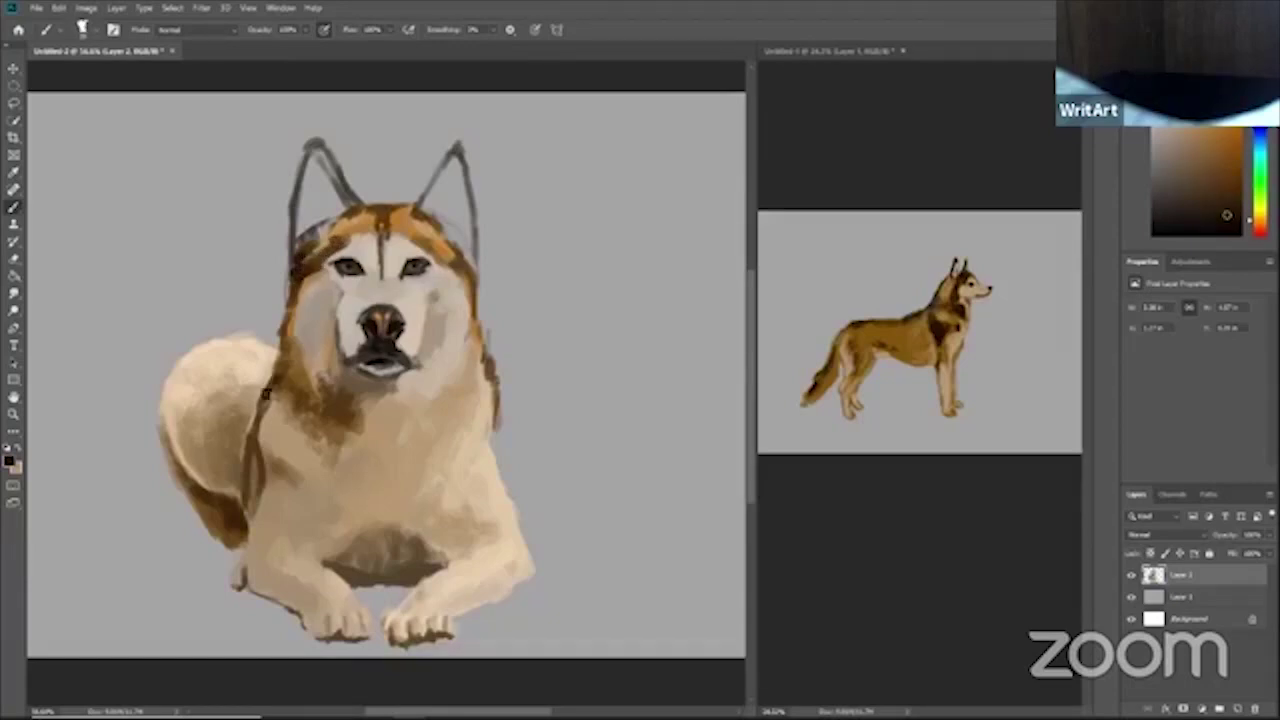
left_click_drag(468, 266, 470, 298)
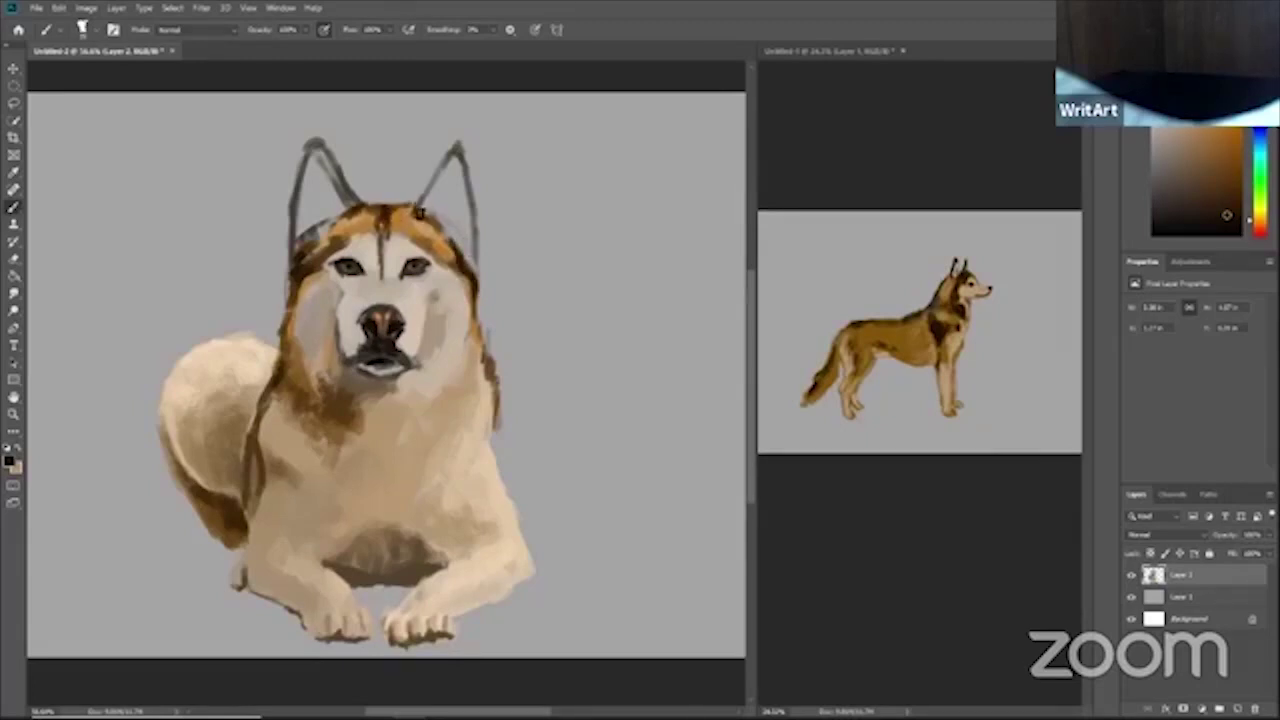
left_click_drag(384, 238, 381, 260)
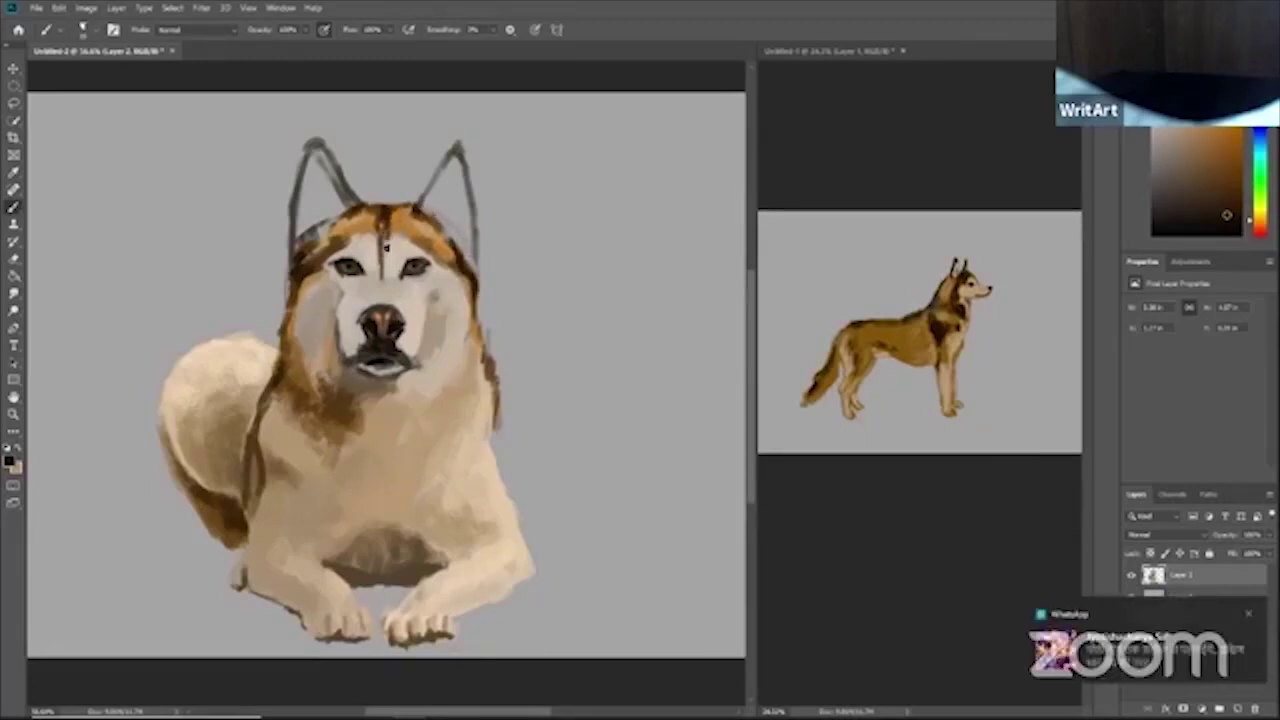
- Fill the right-hand ear with cream and darken its tip and outline with near-black brown
left_click(967, 284, "alt")
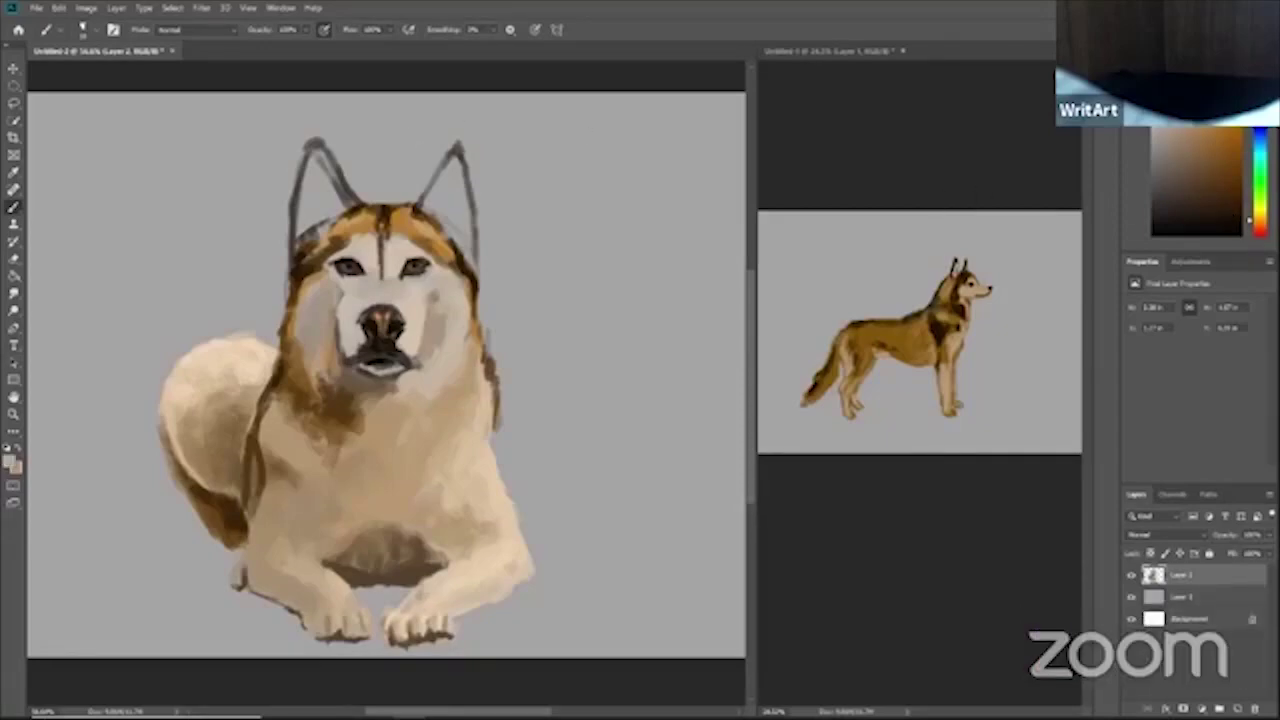
mouse_move(456, 160)
left_mouse_down()
mouse_move(427, 194)
mouse_move(457, 202)
mouse_move(456, 154)
mouse_move(461, 230)
mouse_move(442, 214)
mouse_move(474, 260)
mouse_move(476, 231)
mouse_move(477, 264)
mouse_move(454, 148)
left_mouse_up()
left_click(1199, 185)
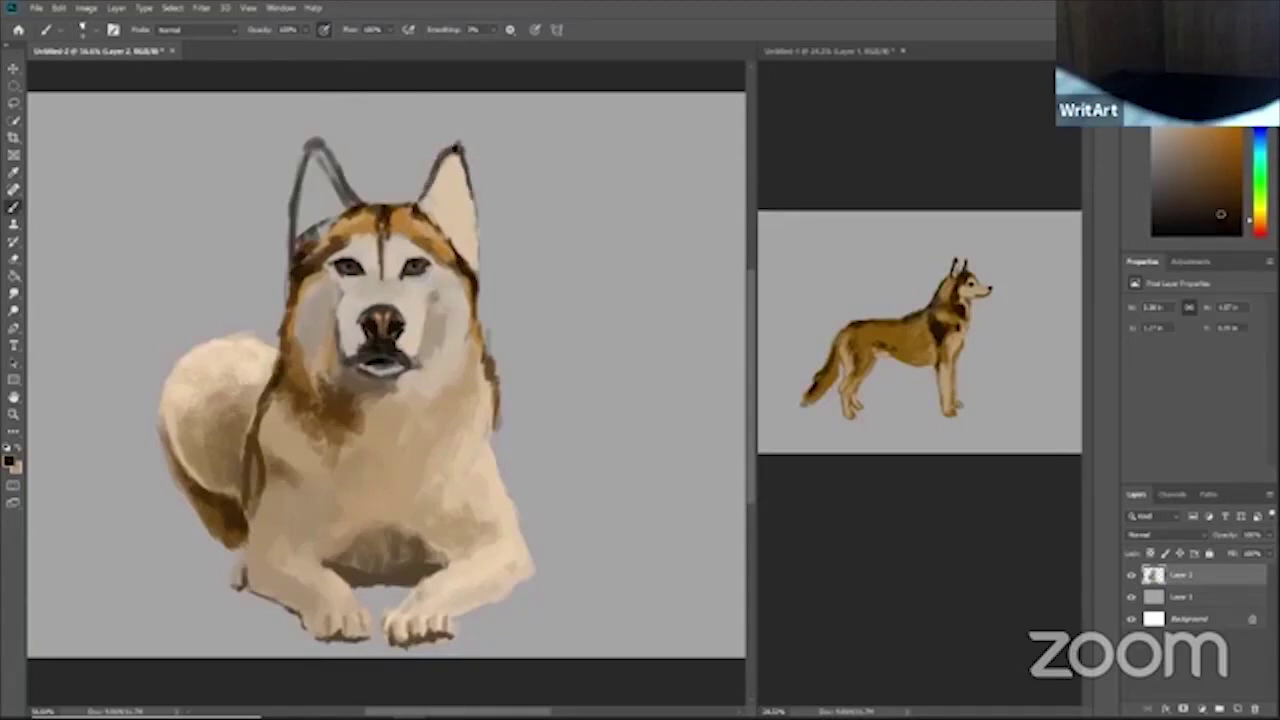
left_click_drag(440, 164, 458, 150)
- Fill the left-hand ear with the sampled cream and repaint its outline in dark brown
left_click(449, 206, "alt")
mouse_move(303, 168)
left_mouse_down()
mouse_move(314, 203)
mouse_move(328, 185)
mouse_move(341, 207)
mouse_move(296, 252)
mouse_move(334, 190)
mouse_move(318, 166)
mouse_move(341, 213)
mouse_move(309, 206)
left_mouse_up()
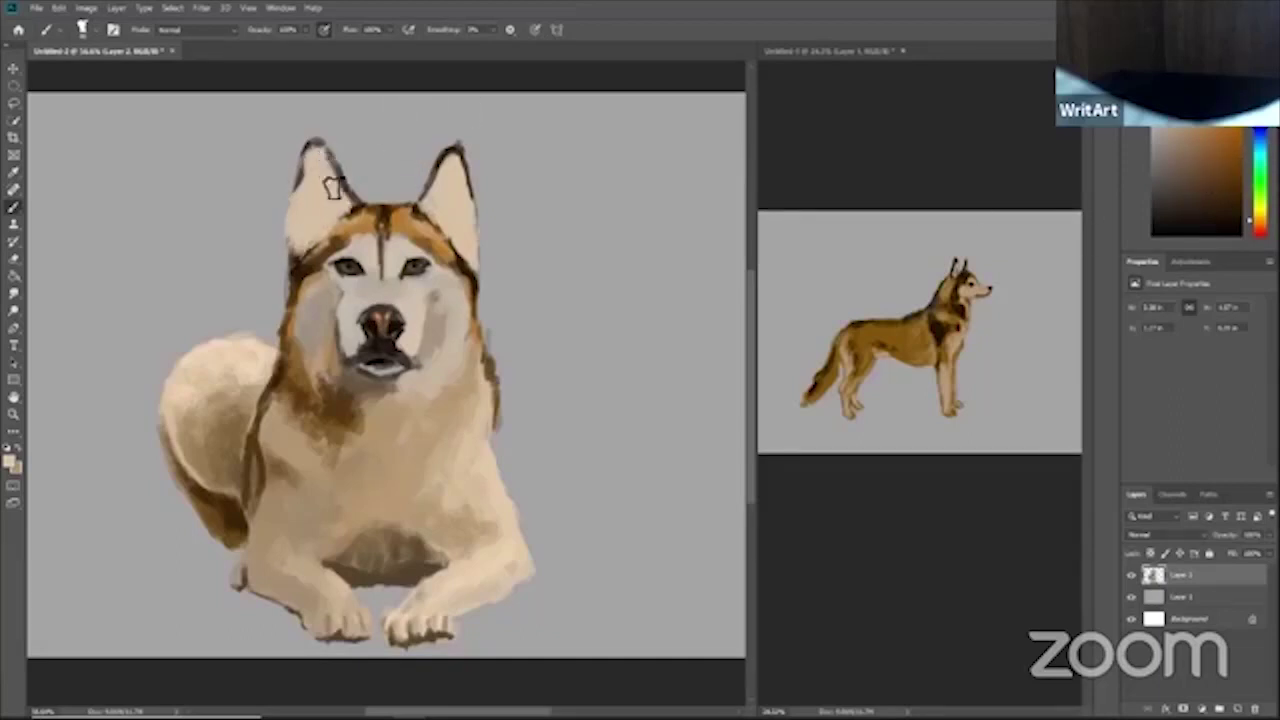
left_click(1203, 169)
mouse_move(305, 148)
left_mouse_down()
mouse_move(301, 160)
mouse_move(339, 153)
left_mouse_up()
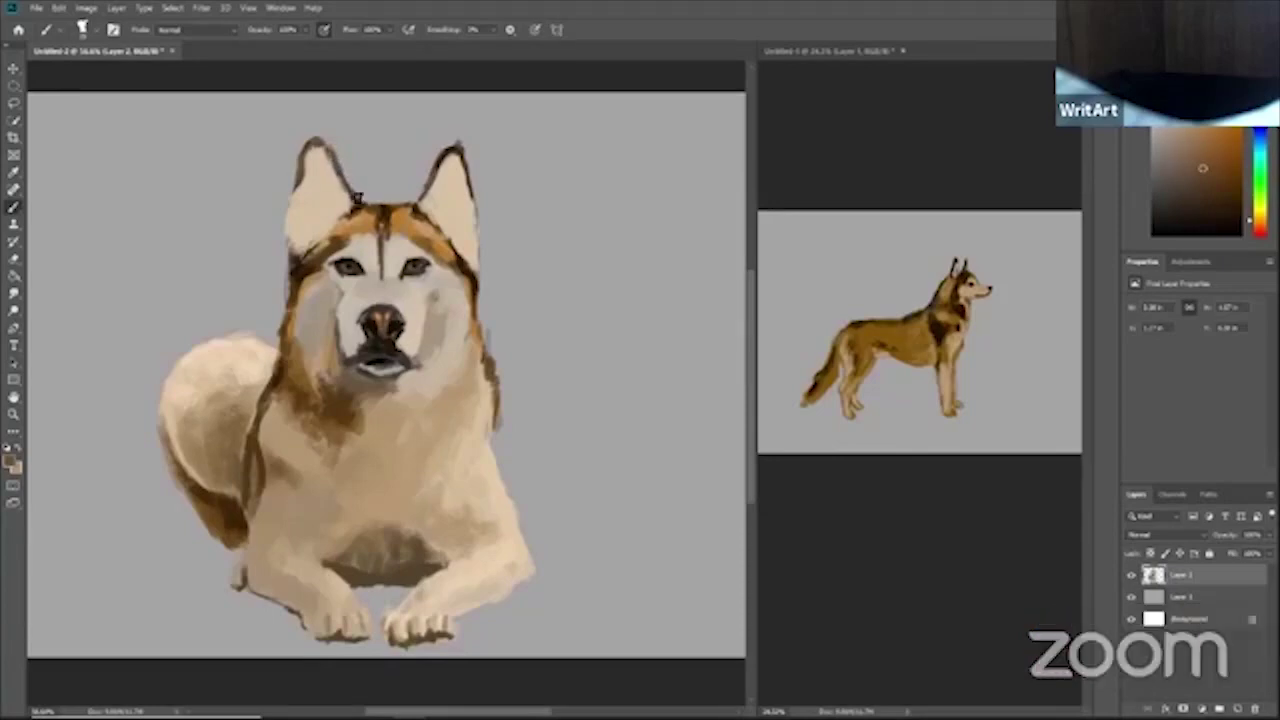
- Paint the inner hollows of both ears with reddish-brown tones using a larger brush
key("bracketright")
key("bracketright")
key("bracketright")
key("bracketright")
left_click(1196, 142)
left_click_drag(314, 182, 322, 231)
left_click_drag(316, 187, 294, 251)
left_click_drag(453, 226, 453, 195)
left_click(1212, 129)
mouse_move(321, 182)
left_mouse_down()
mouse_move(313, 243)
mouse_move(318, 188)
left_mouse_up()
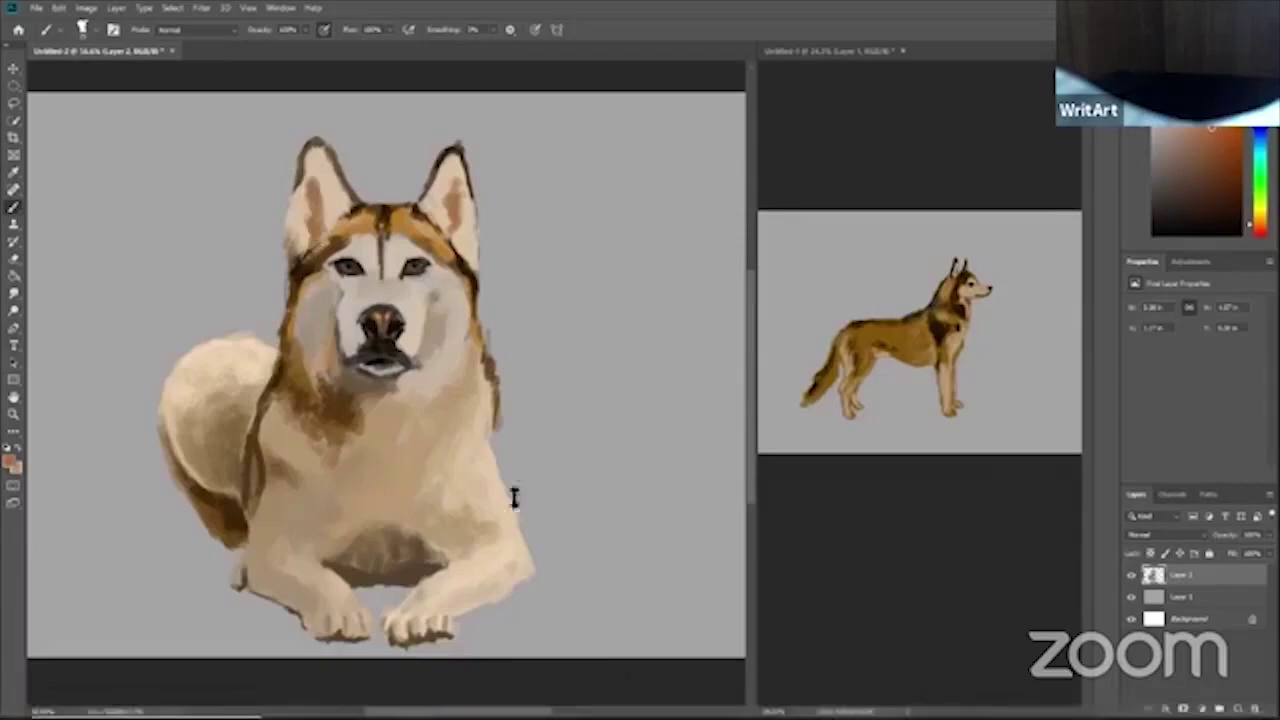
left_click(476, 706)
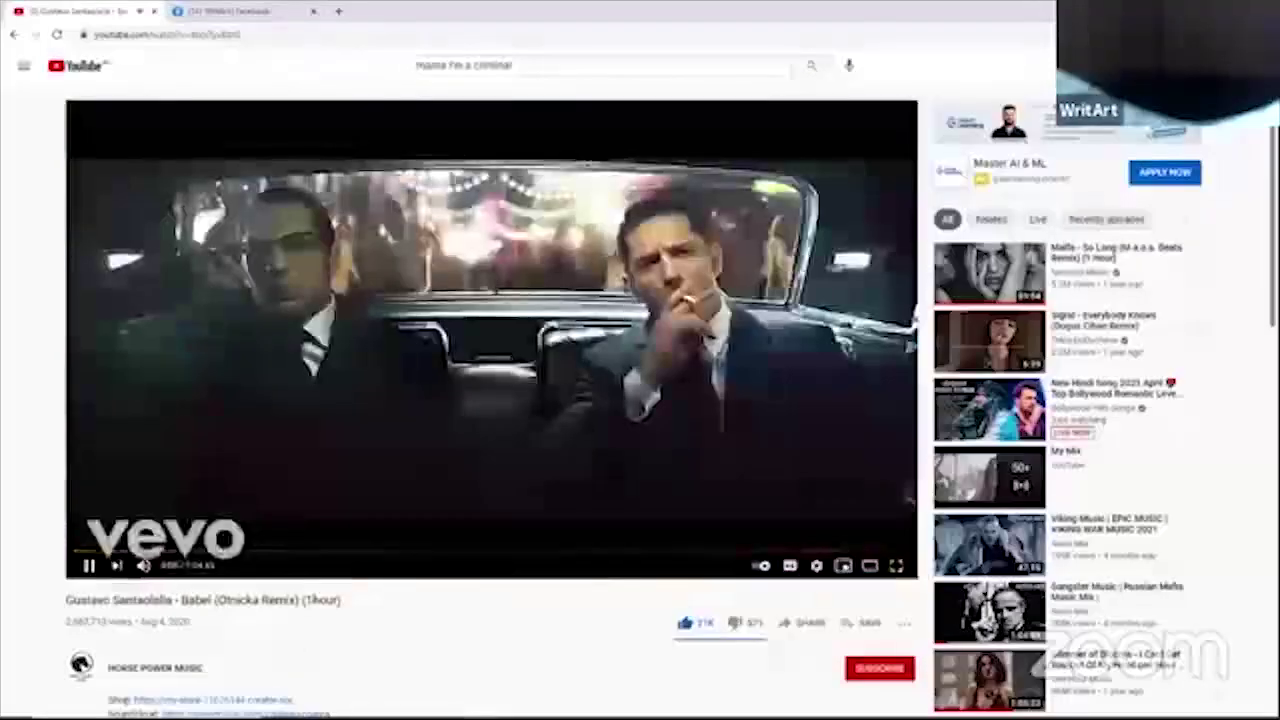
key("alt+Tab")
- Deepen the inner ears with darker reddish brown and touch up the surrounding ear fur with sampled tones
mouse_move(307, 233)
left_mouse_down()
mouse_move(319, 181)
mouse_move(334, 178)
mouse_move(311, 186)
mouse_move(317, 236)
left_mouse_up()
left_click(1231, 163)
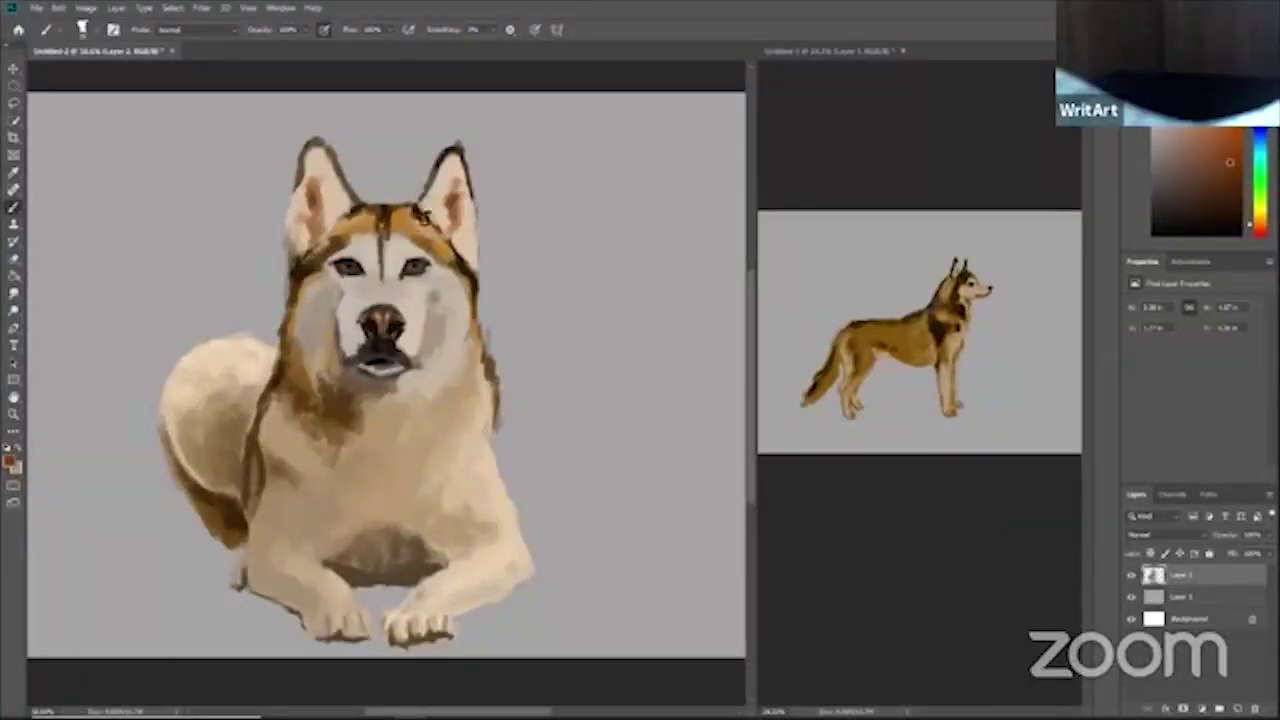
left_click(352, 211, "alt")
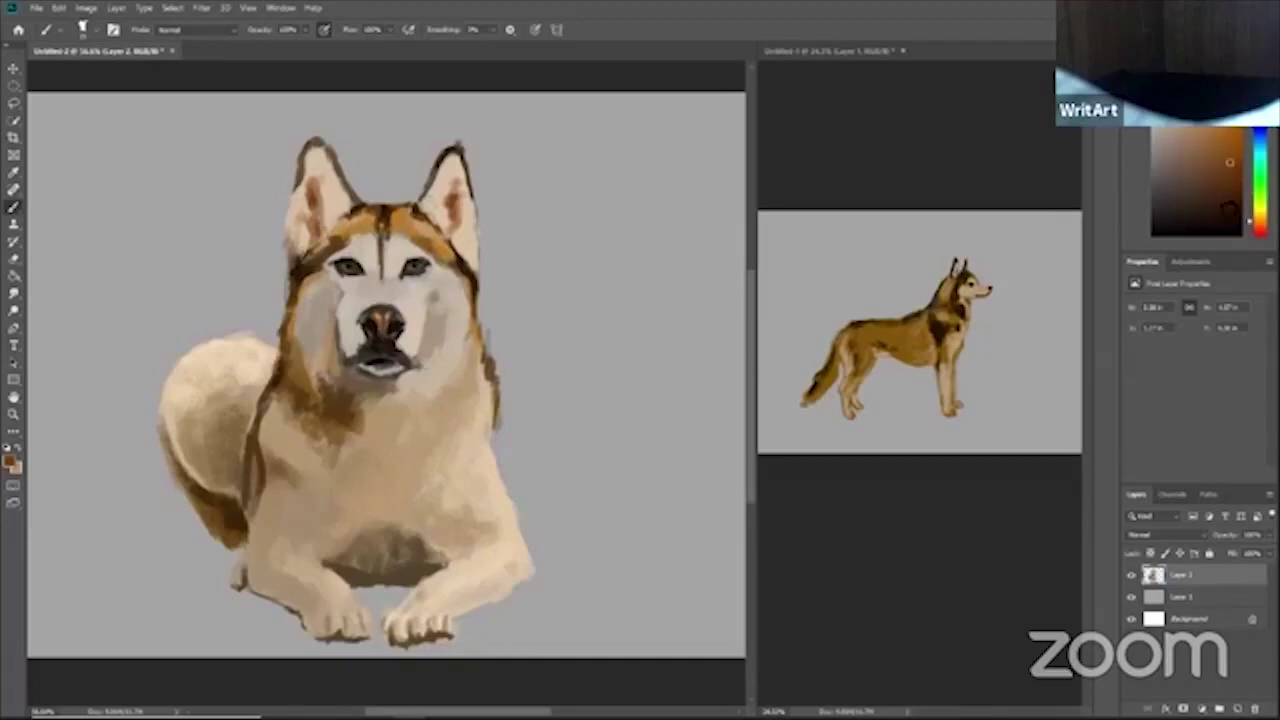
left_click(322, 142, "alt")
scroll(385, 320, "up", 2)
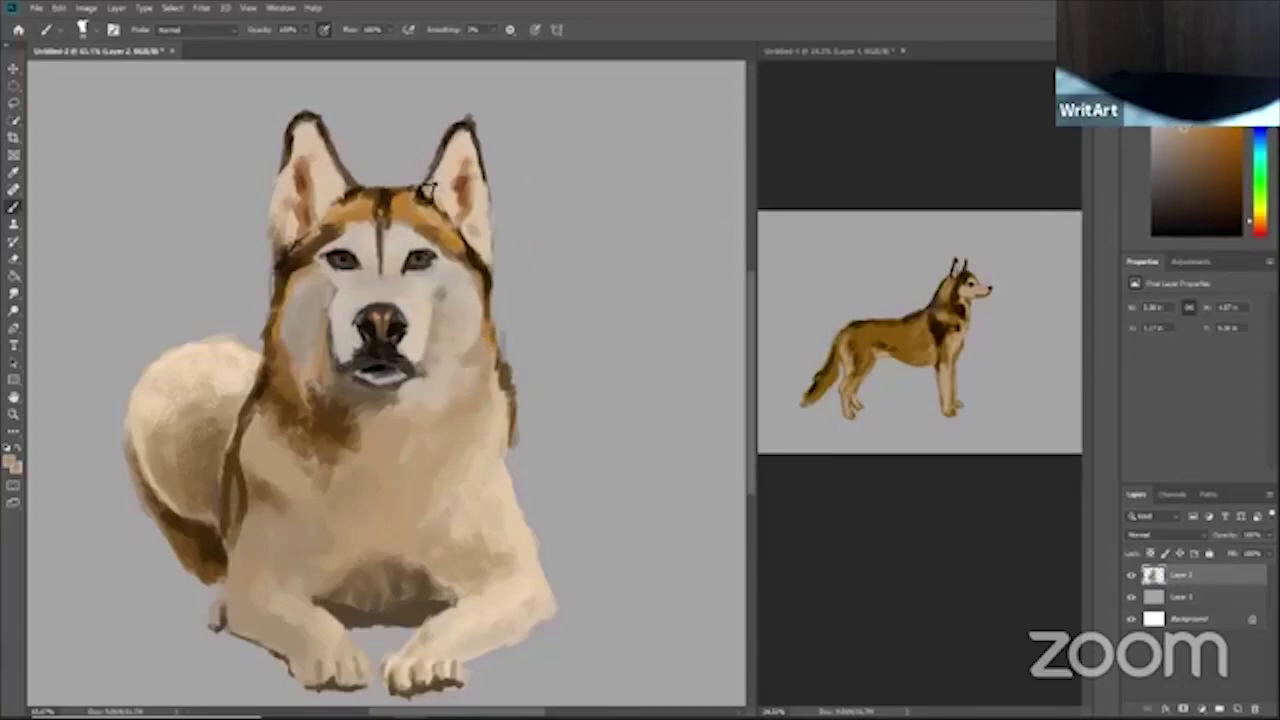
left_click_drag(391, 326, 316, 324)
- Darken the lower edge of the hollow beneath the chest with dark brown
scroll(400, 310, "up", 3)
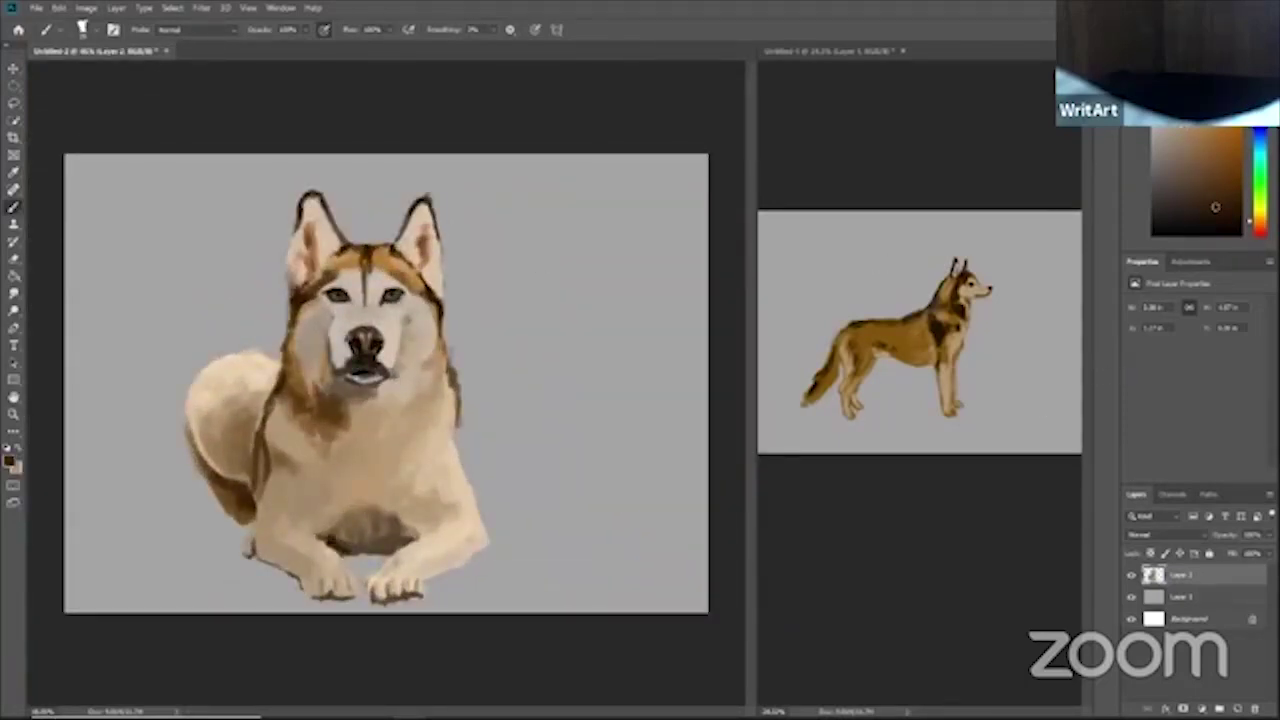
mouse_move(333, 546)
left_mouse_down()
mouse_move(404, 546)
mouse_move(386, 555)
left_mouse_up()
right_click(363, 553)
- Add a new layer beneath the dog layer and paint a grey-brown shadow on the ground stretching left from the body
left_click(1237, 708)
left_click_drag(1224, 577, 1227, 613)
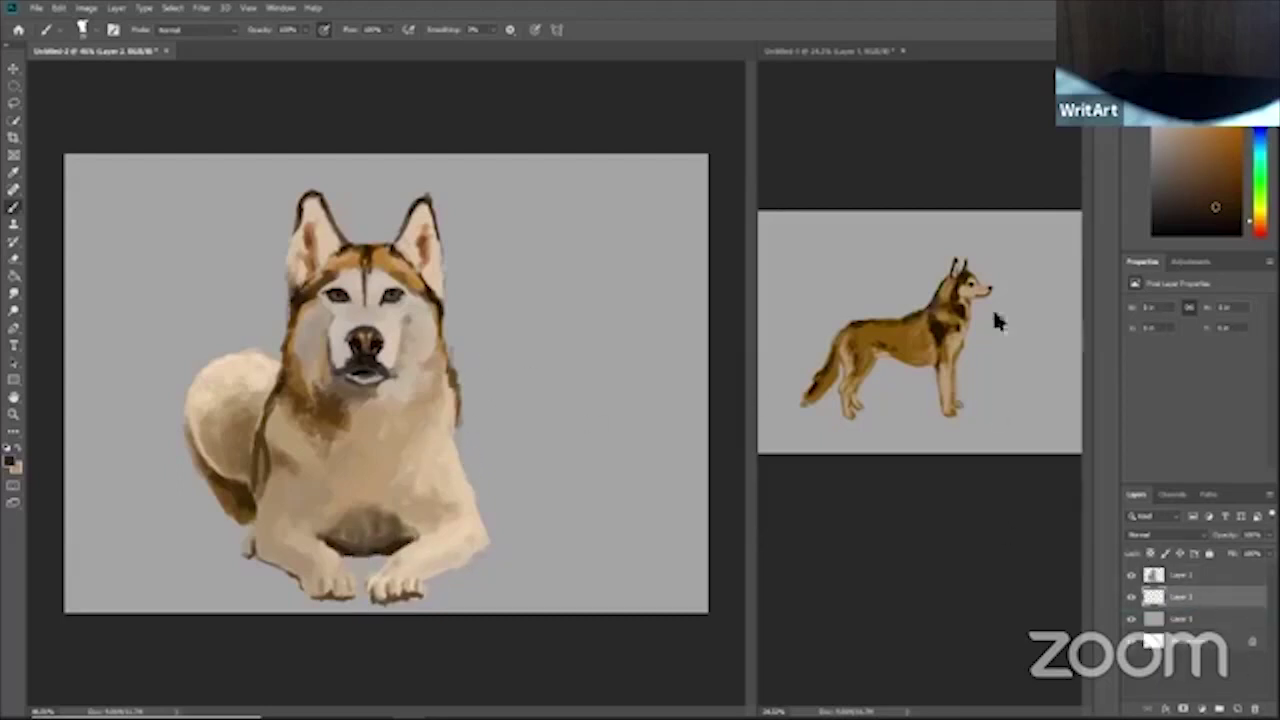
left_click(1181, 162)
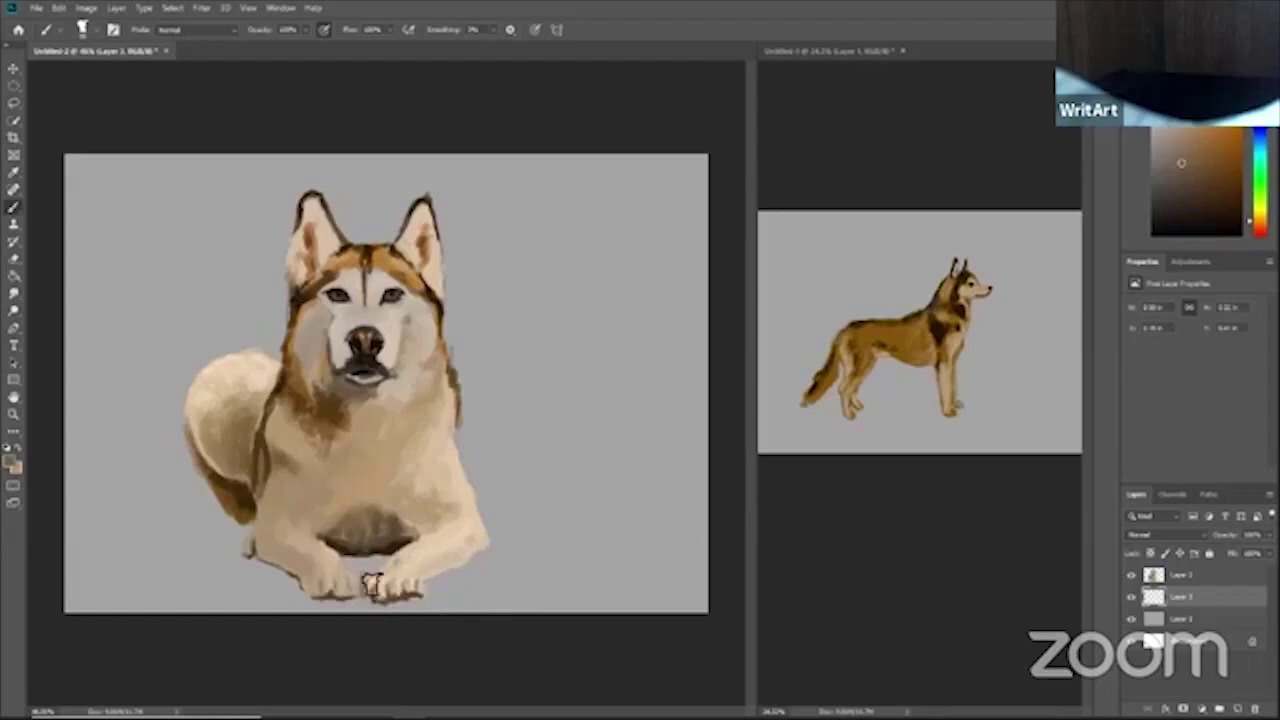
mouse_move(236, 486)
left_mouse_down()
mouse_move(80, 486)
mouse_move(229, 518)
mouse_move(88, 547)
mouse_move(190, 535)
mouse_move(192, 562)
mouse_move(315, 596)
mouse_move(151, 568)
mouse_move(100, 517)
left_mouse_up()
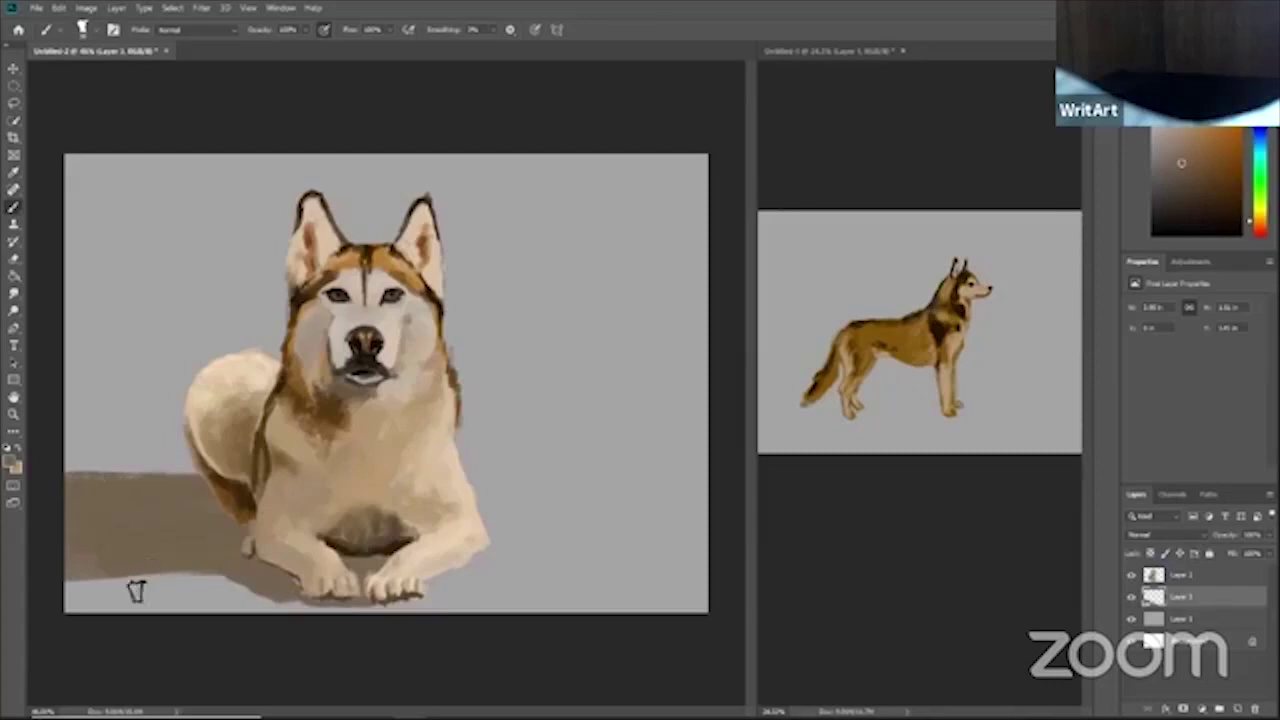
- On the dog layer, paint near-black contact shadows beneath the chest and along the undersides of the paws
left_click(1183, 173)
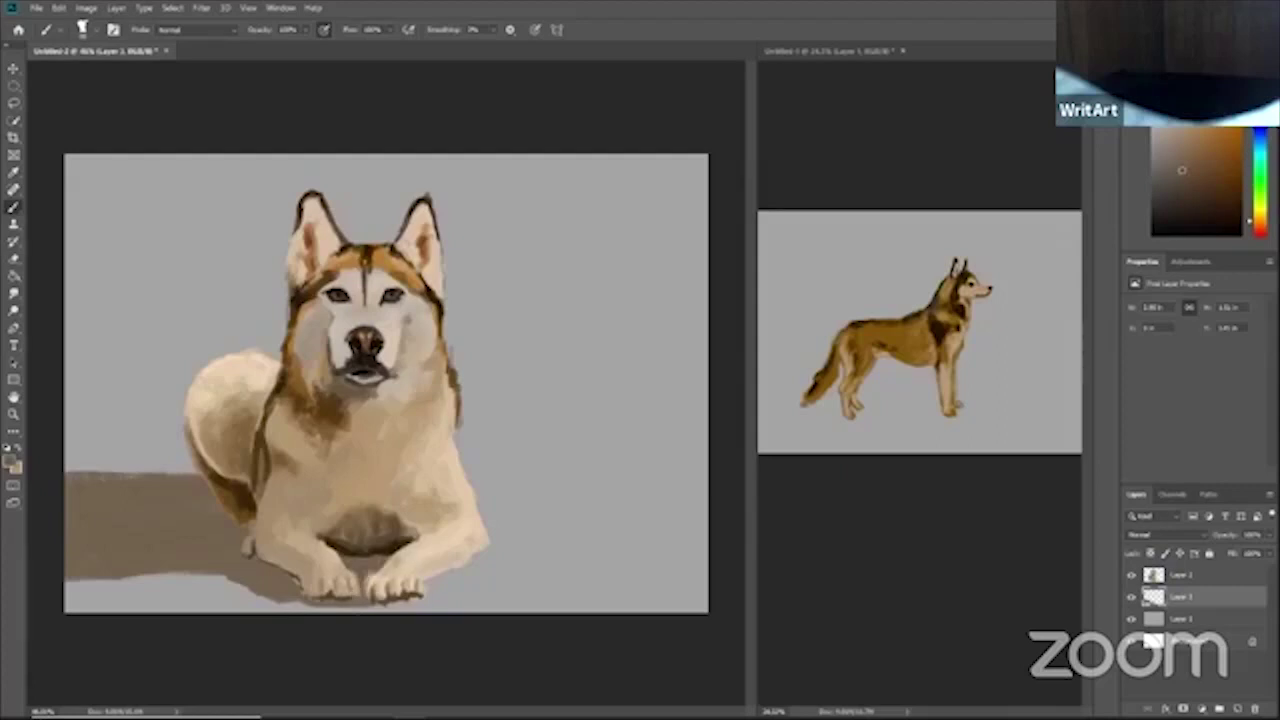
left_click(1224, 230)
left_click(1170, 578)
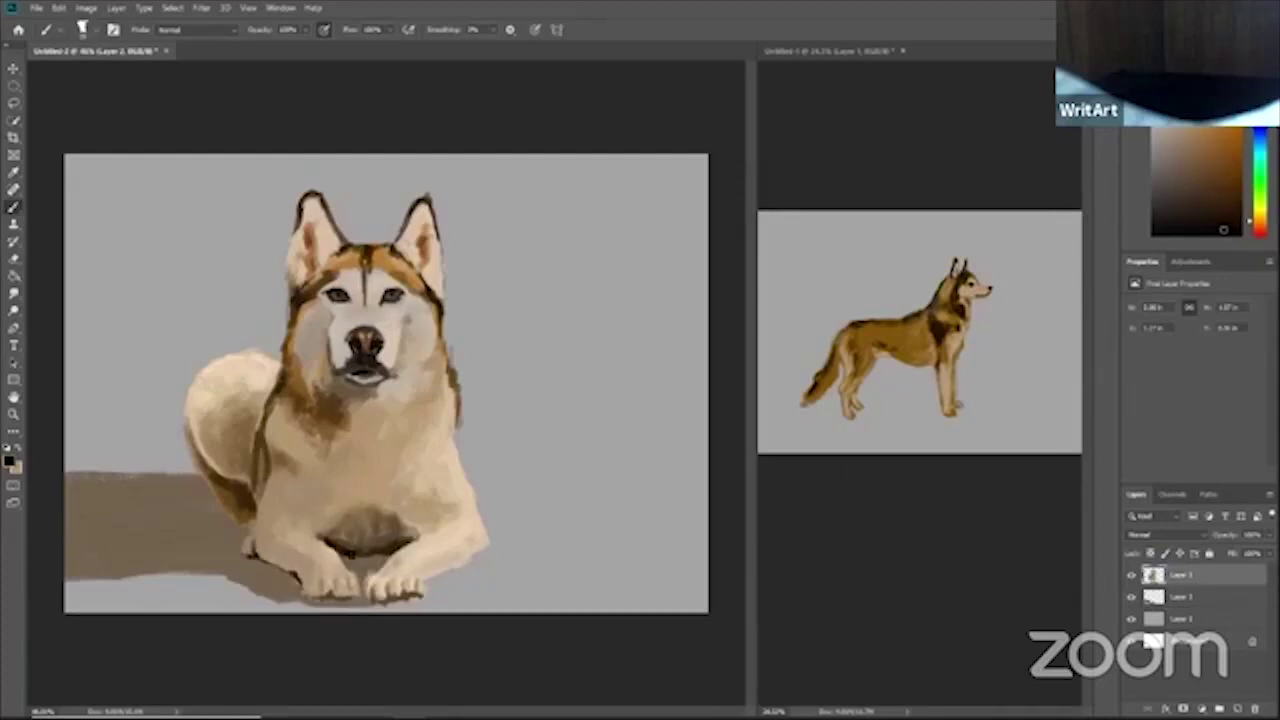
mouse_move(352, 555)
left_mouse_down()
mouse_move(394, 554)
mouse_move(361, 560)
left_mouse_up()
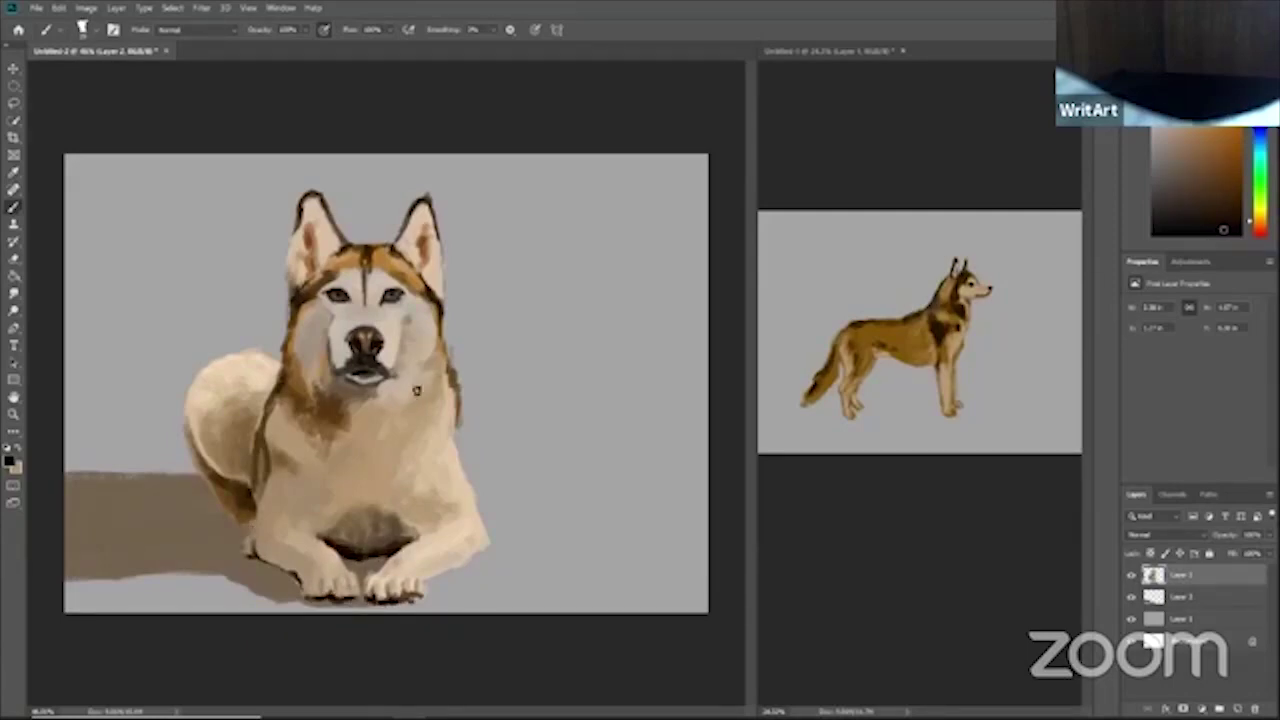
- Paint a small pale highlight in the right-hand eye with a fine brush
mouse_move(417, 390)
left_mouse_down()
mouse_move(334, 445)
mouse_move(398, 397)
left_mouse_up()
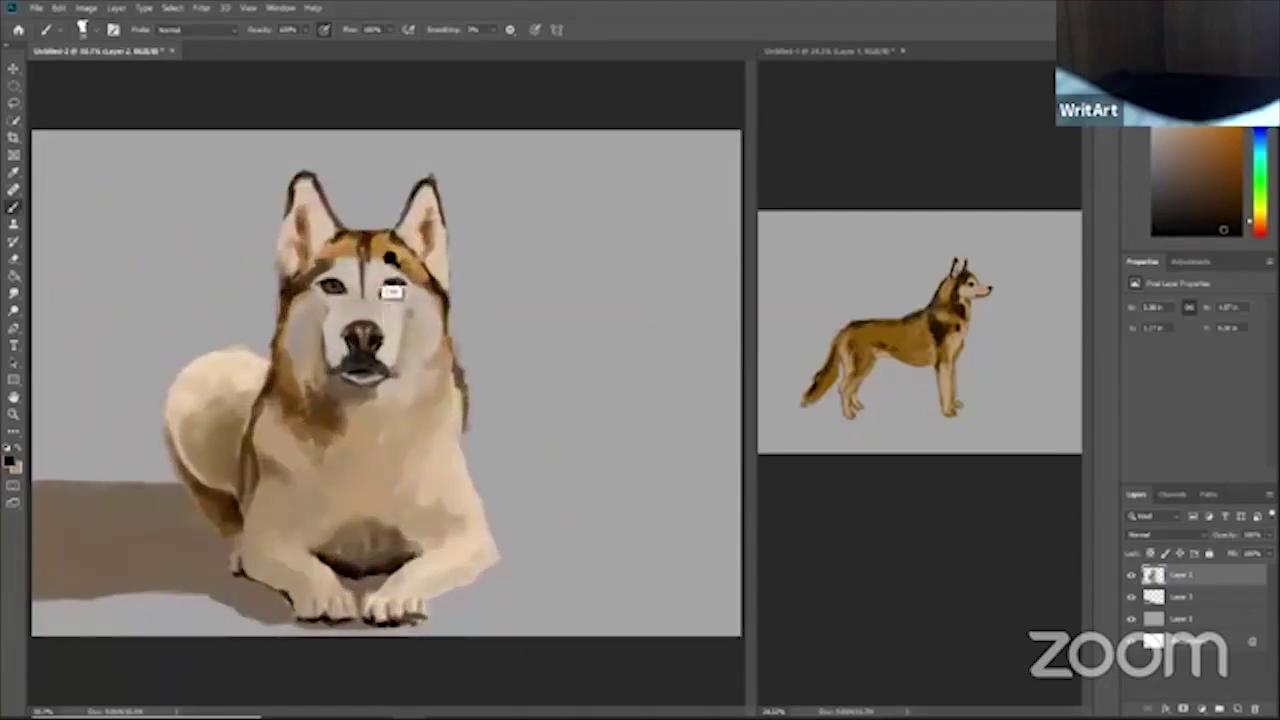
left_click_drag(390, 260, 440, 266)
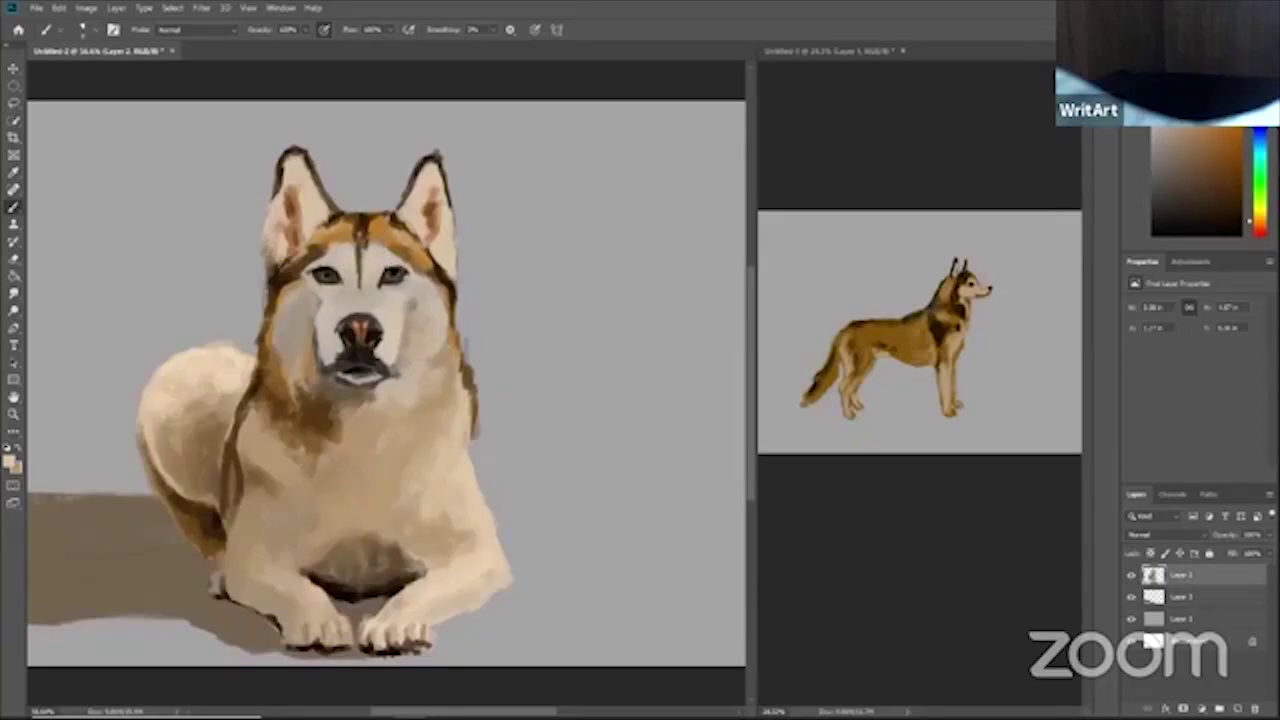
right_click(392, 279)
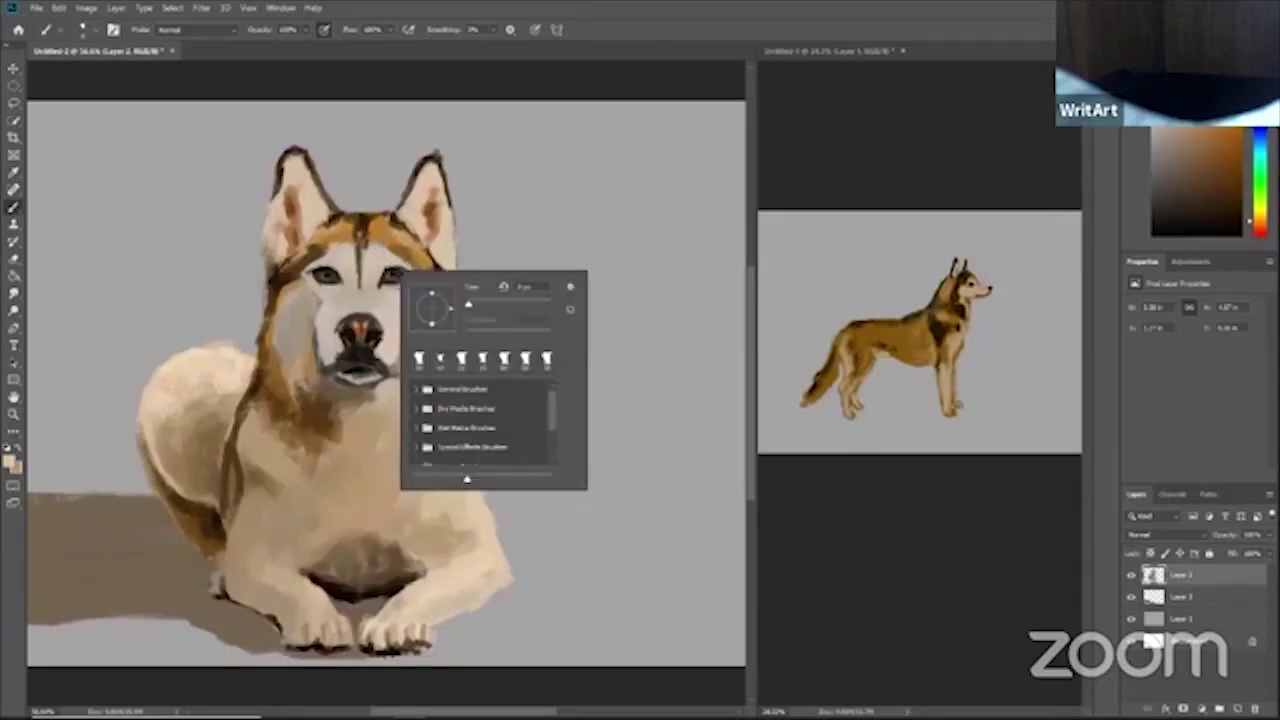
left_click(395, 275)
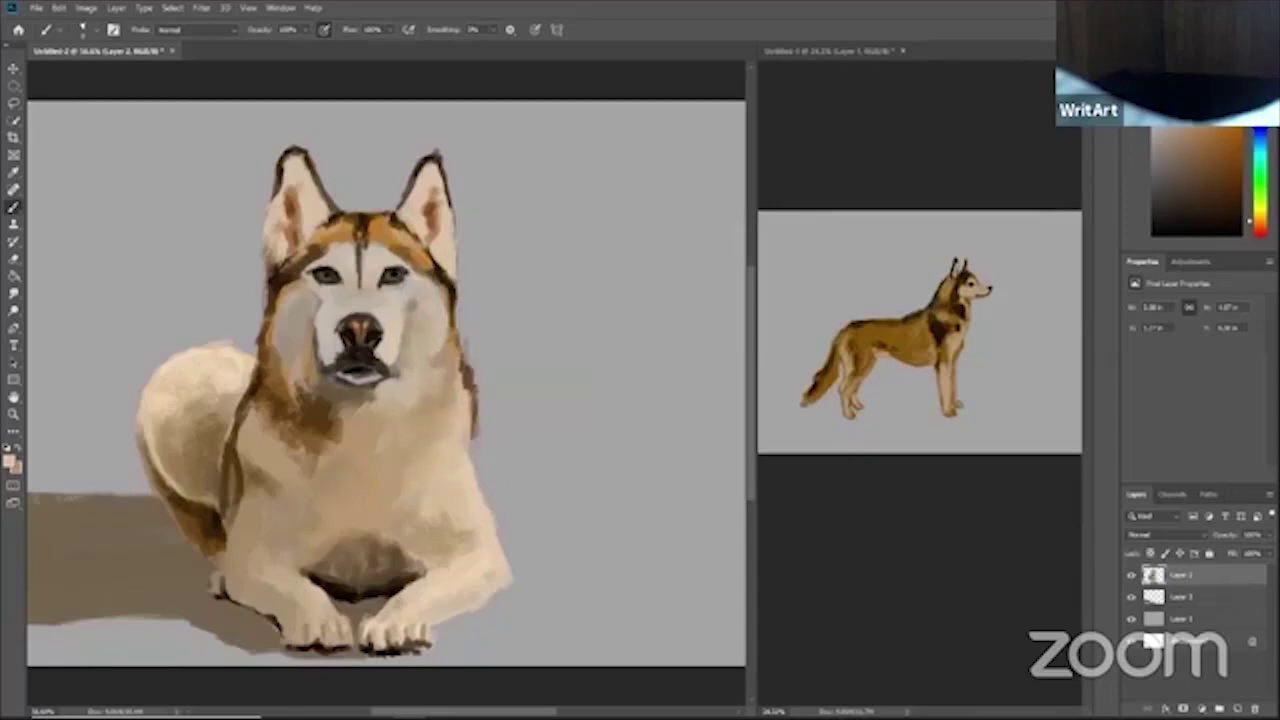
left_click_drag(414, 271, 503, 270)
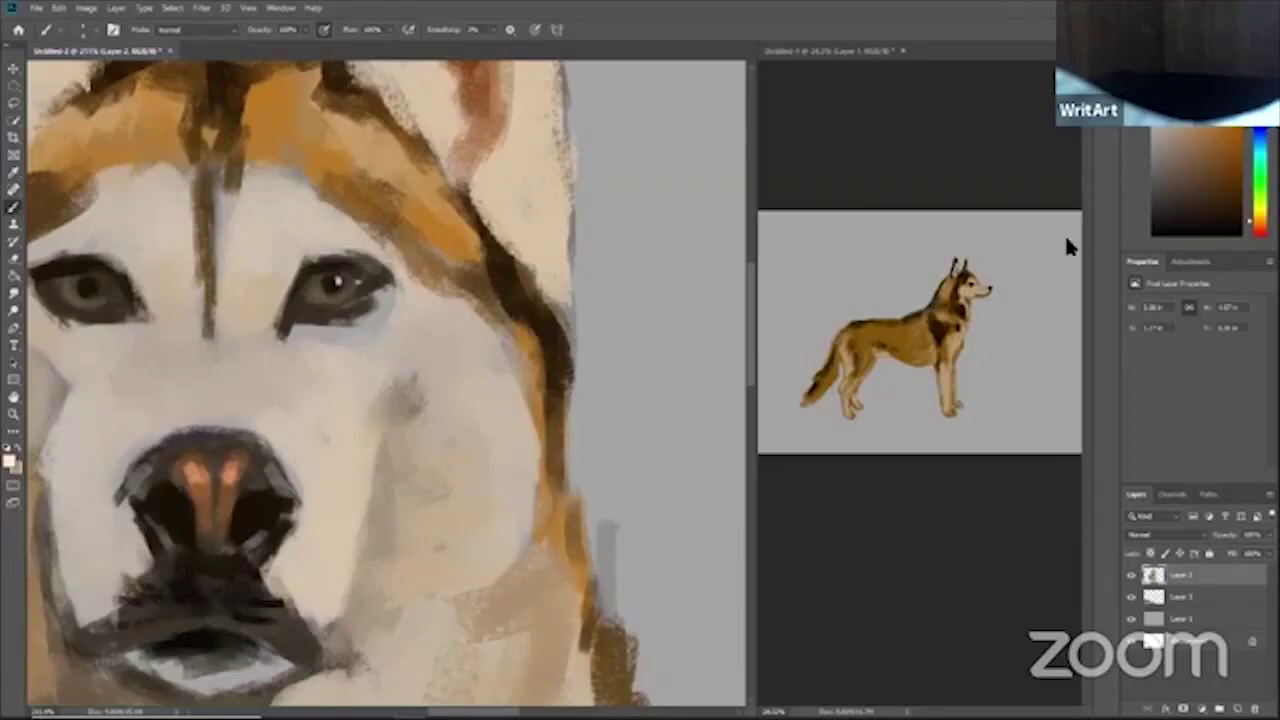
- Tint the irises of both eyes with a warm brown
left_click(1190, 192)
left_click(1217, 224)
left_click_drag(1210, 167, 1221, 158)
left_click_drag(1195, 128, 1212, 128)
left_click_drag(318, 298, 315, 293)
mouse_move(70, 290)
left_mouse_down()
mouse_move(95, 305)
mouse_move(120, 297)
left_mouse_up()
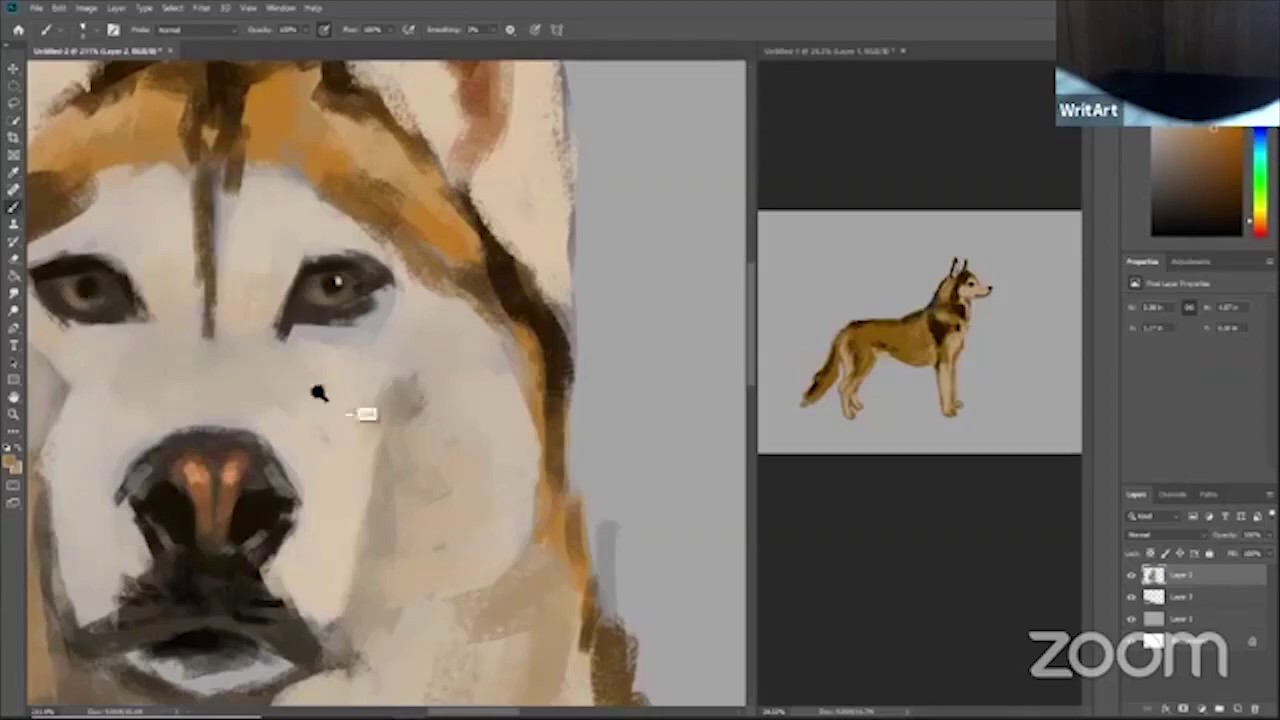
- Darken the outlines of both eyes with near-black and refine the facial details with brown
scroll(320, 397, "down", 5)
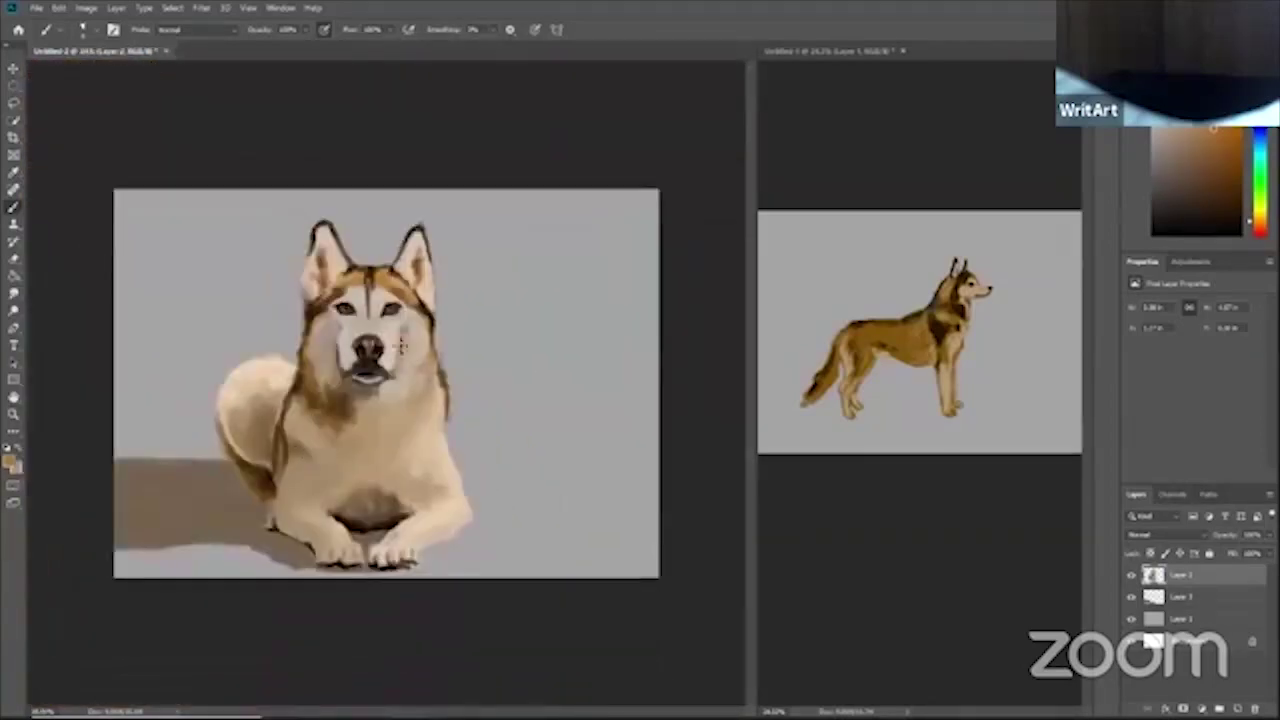
scroll(310, 418, "up", 5)
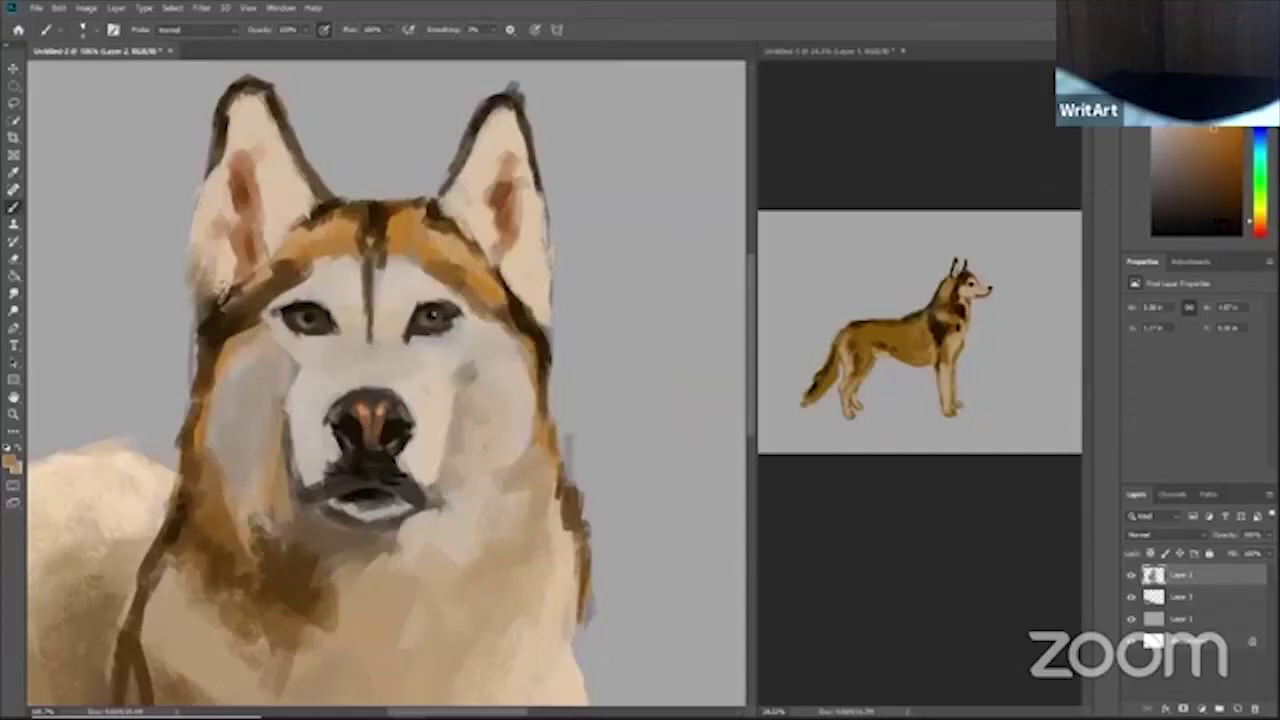
left_click(1225, 228)
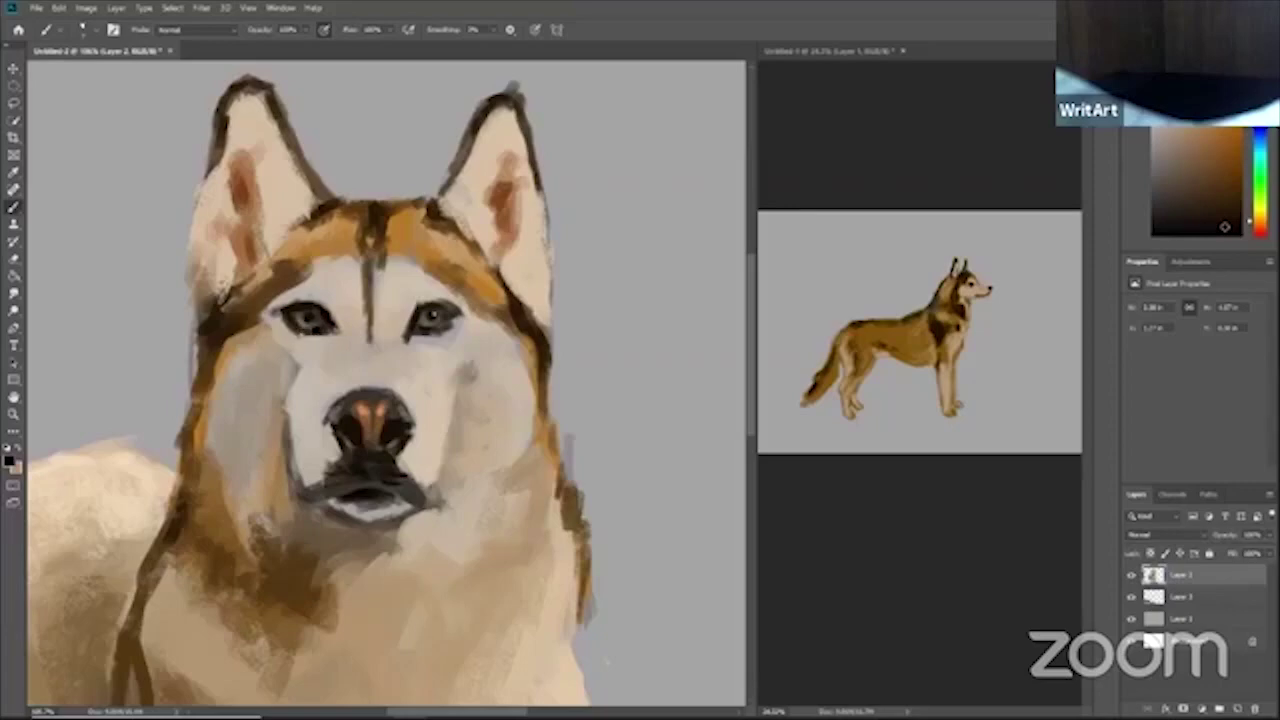
left_click(1219, 158)
left_click(1213, 180)
mouse_move(397, 406)
left_mouse_down()
mouse_move(328, 408)
mouse_move(357, 408)
left_mouse_up()
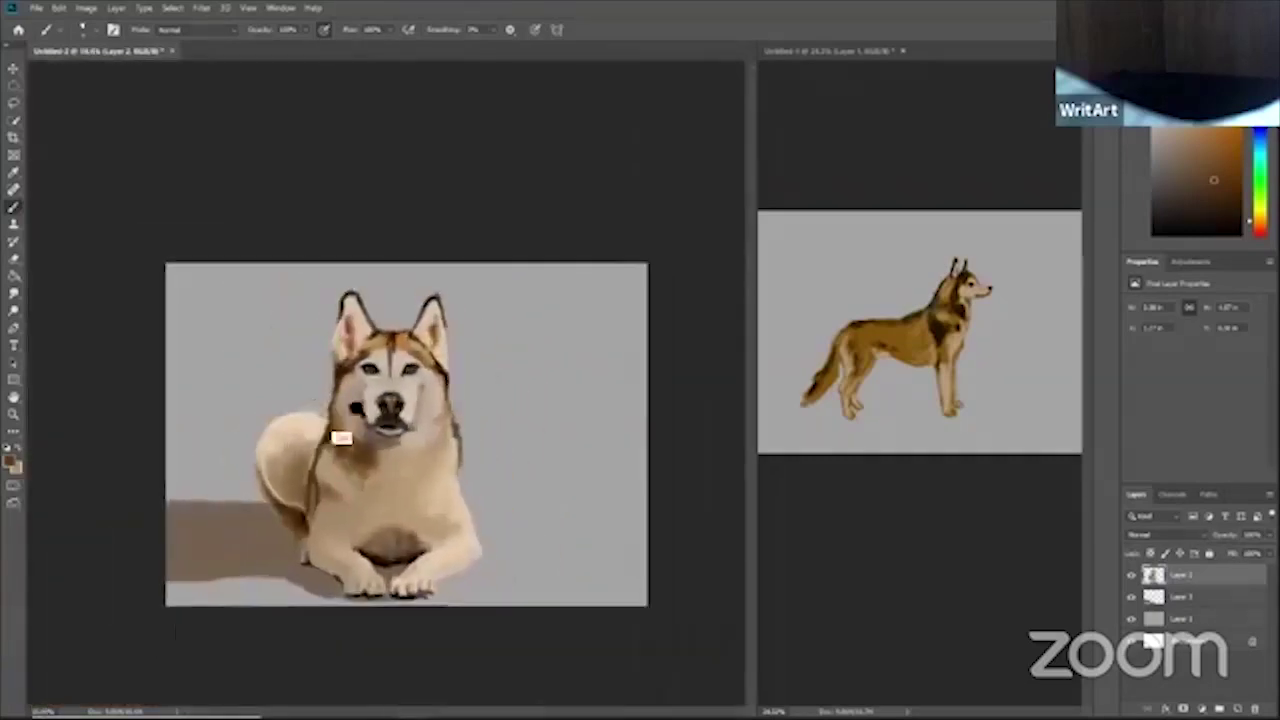
scroll(390, 315, "up", 2)
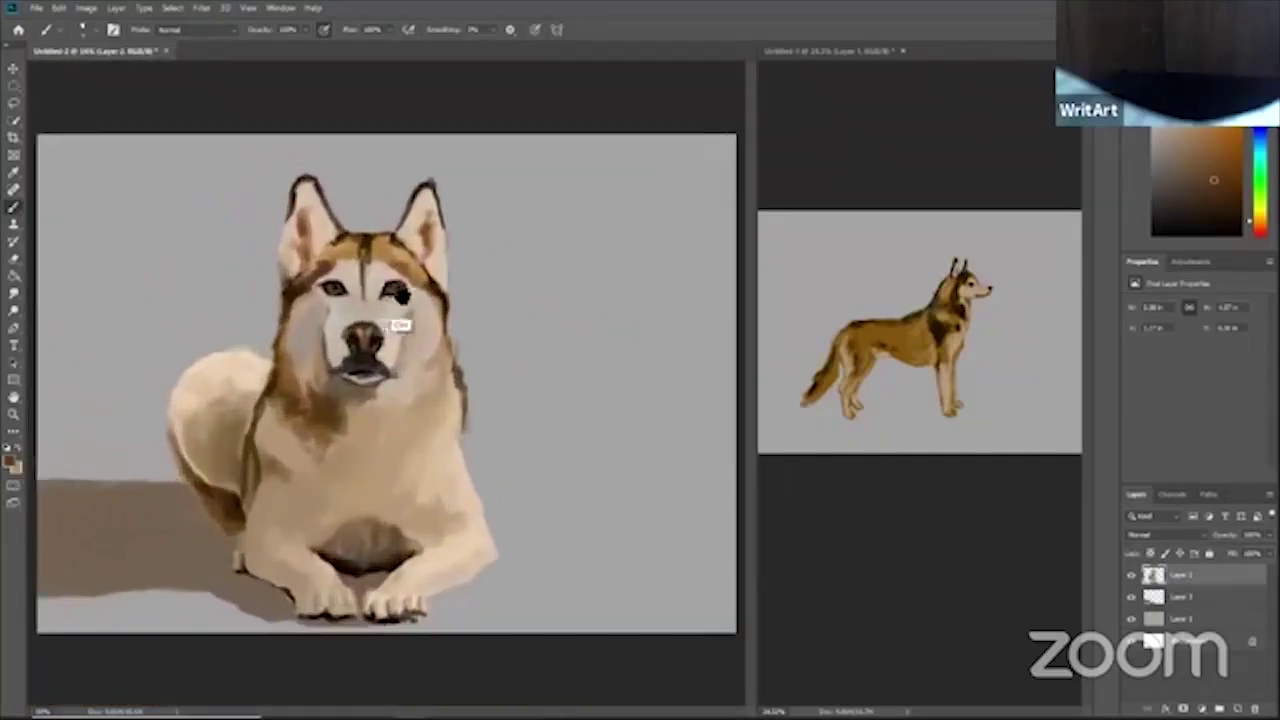
scroll(397, 293, "up", 3)
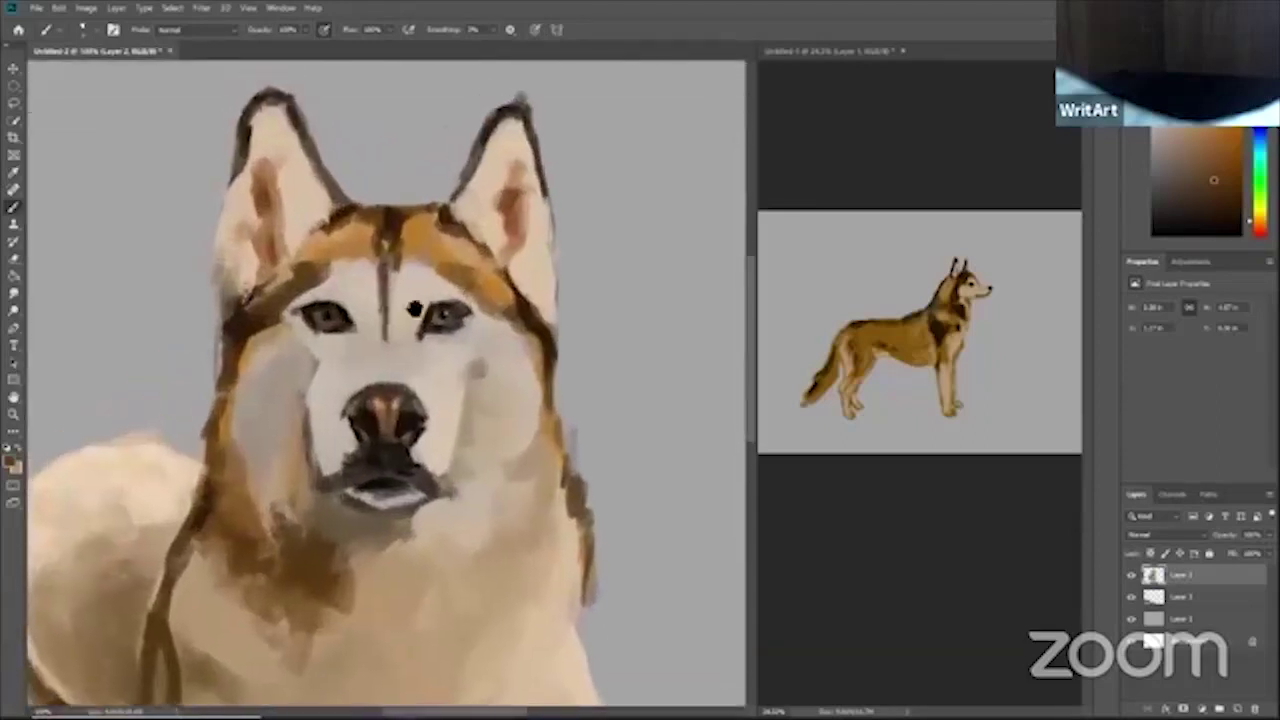
- Touch up the corners and lower rims of both eyes with dark brown and near-black brush strokes
left_click_drag(414, 309, 421, 333)
left_click(346, 338, "alt")
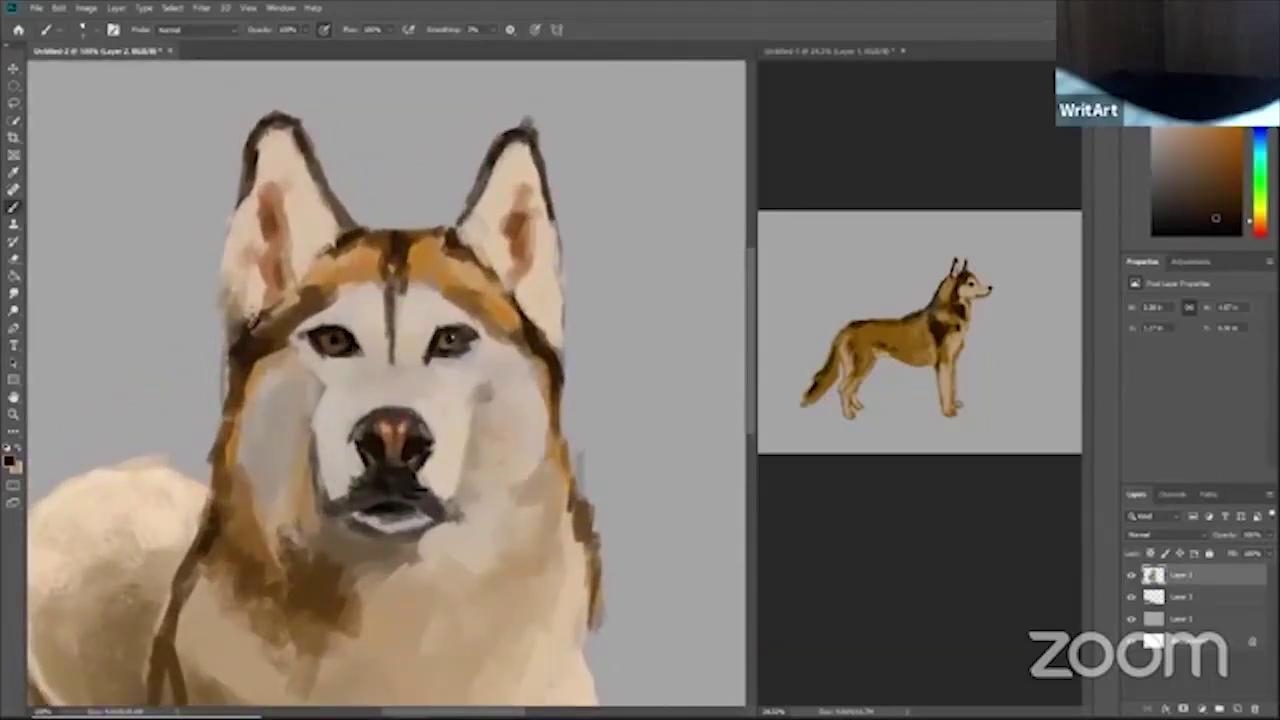
left_click_drag(345, 346, 323, 338)
mouse_move(1208, 196)
left_mouse_down()
mouse_move(1212, 153)
mouse_move(1203, 160)
mouse_move(1199, 146)
left_mouse_up()
left_click(1225, 226)
- Set the brush colour to black and handwrite the artist's signature on the grey background beside the dog's front leg
scroll(455, 372, "down", 4)
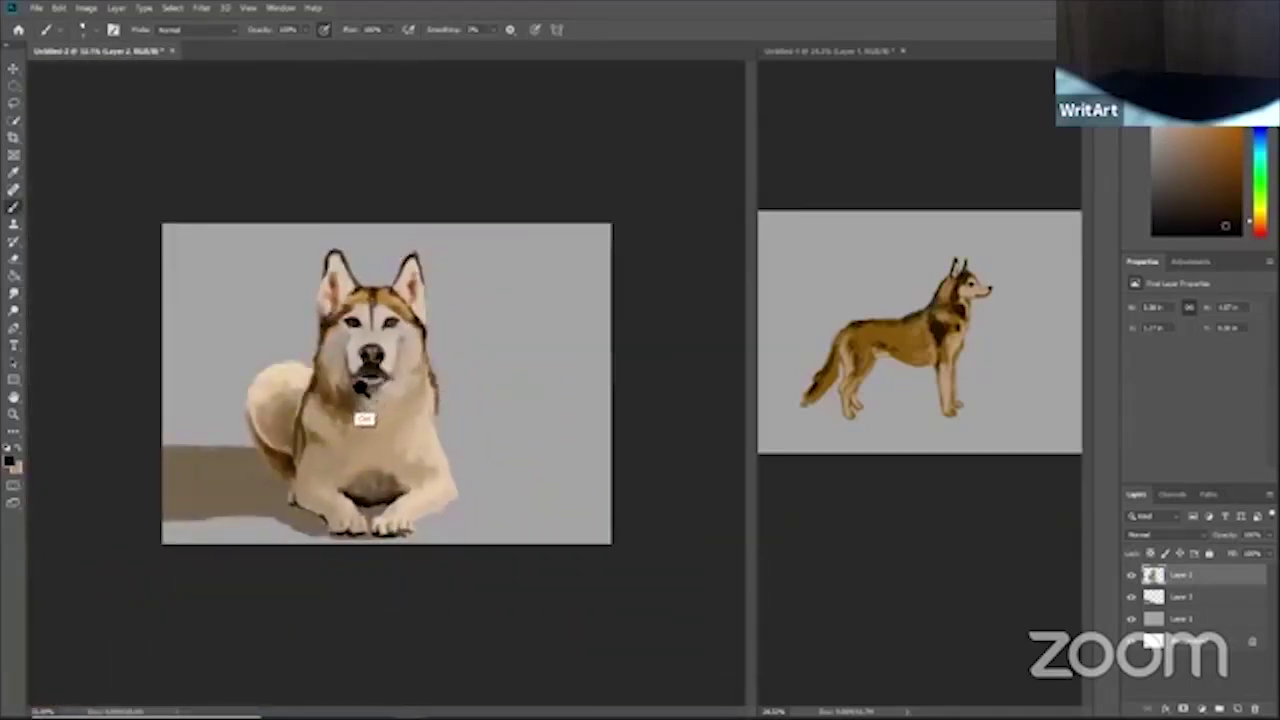
scroll(355, 390, "down", 2)
scroll(352, 390, "up", 4)
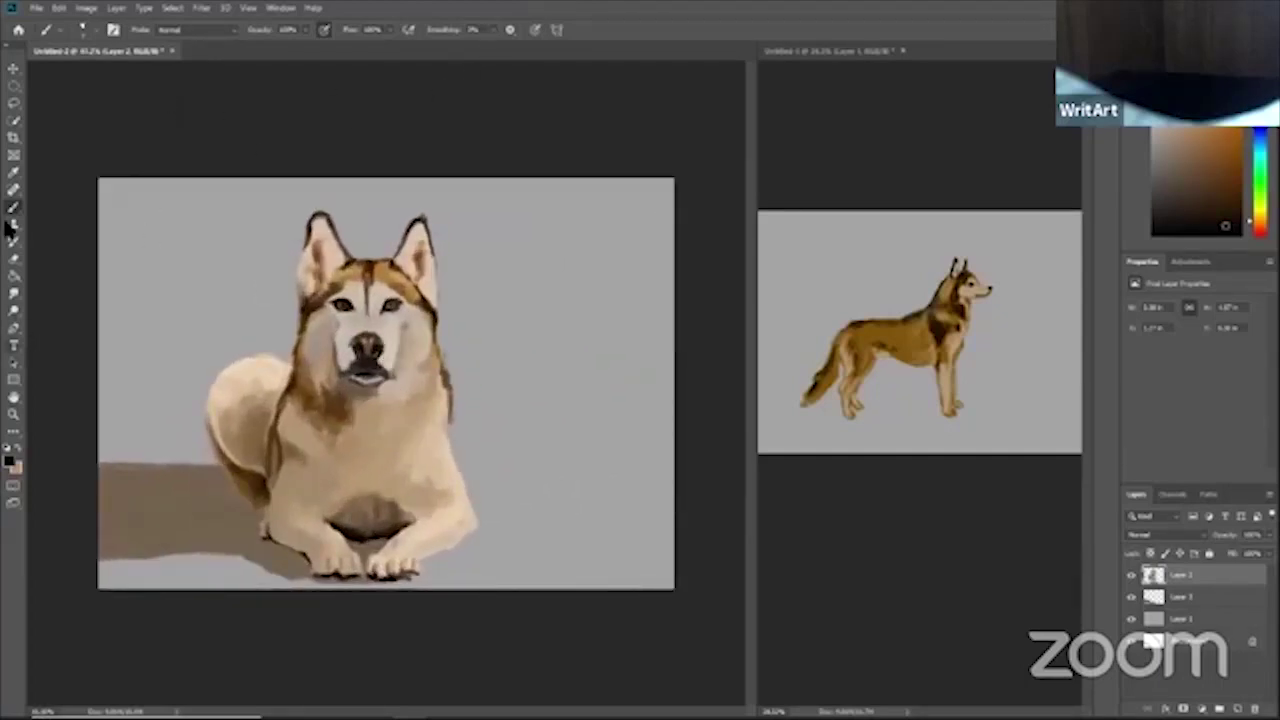
key("ctrl+plus")
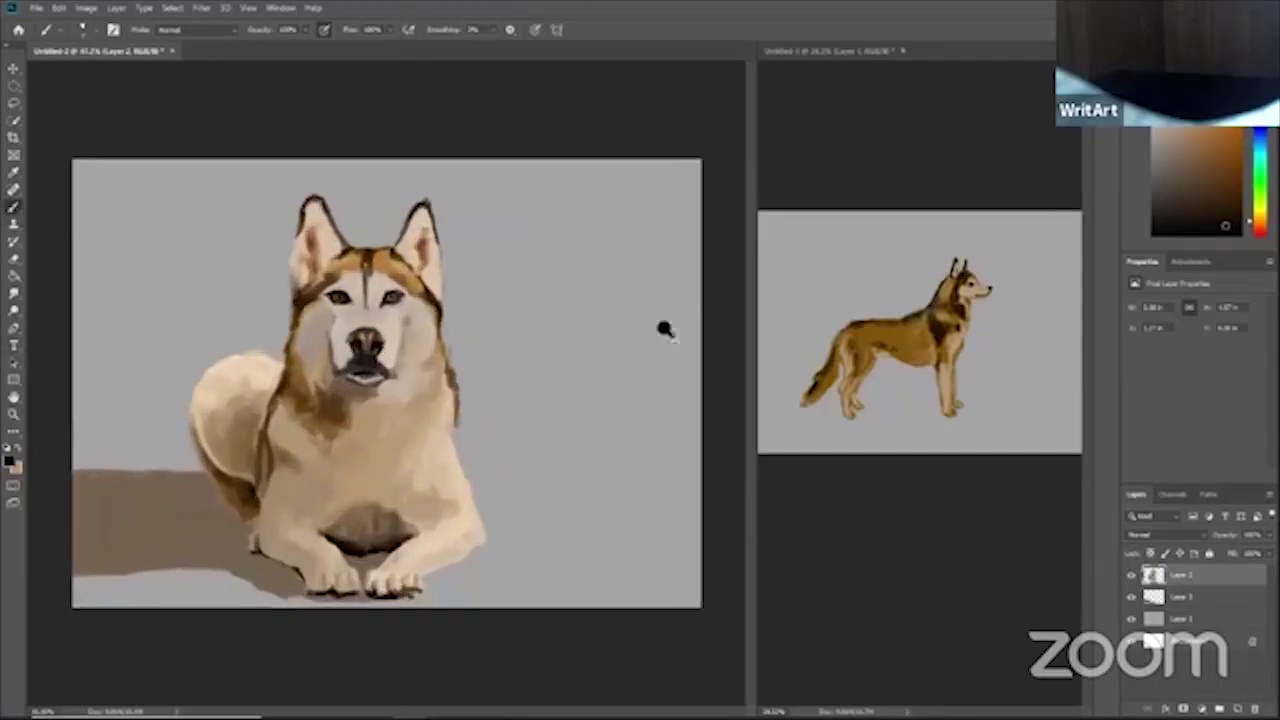
left_click_drag(1225, 225, 1245, 239)
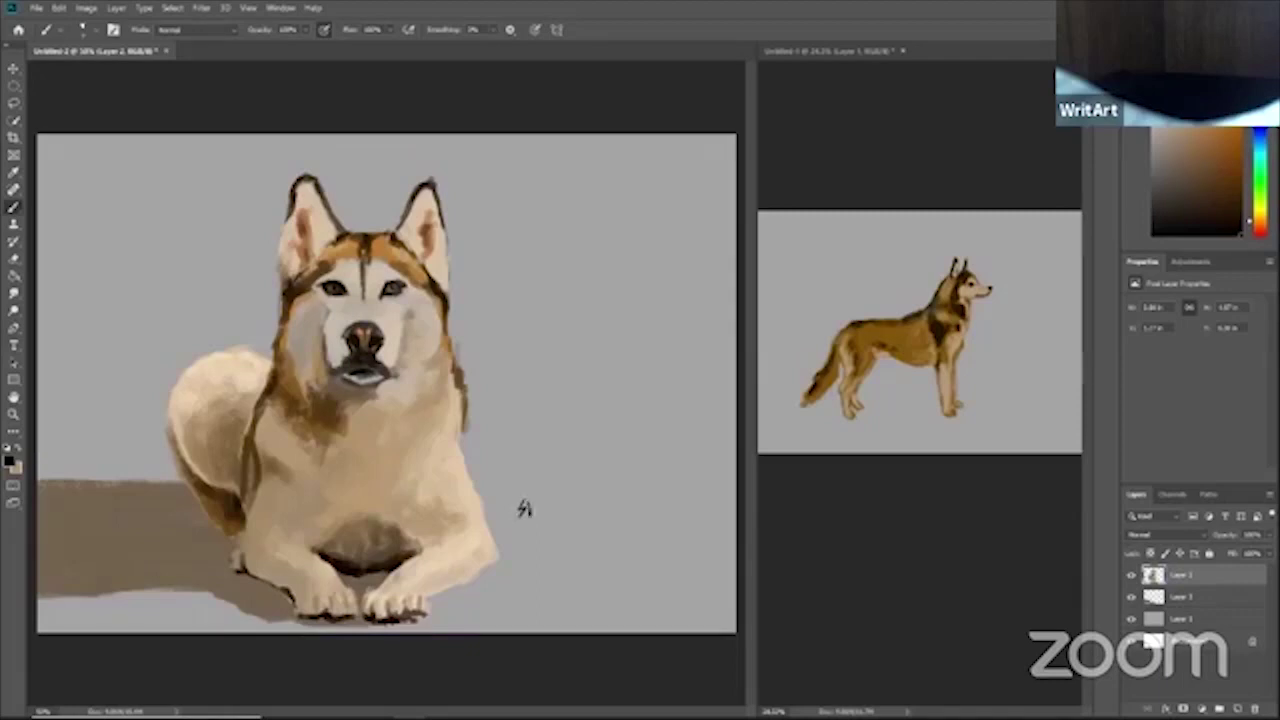
mouse_move(536, 510)
left_mouse_down()
mouse_move(540, 484)
mouse_move(595, 477)
mouse_move(562, 488)
left_mouse_up()
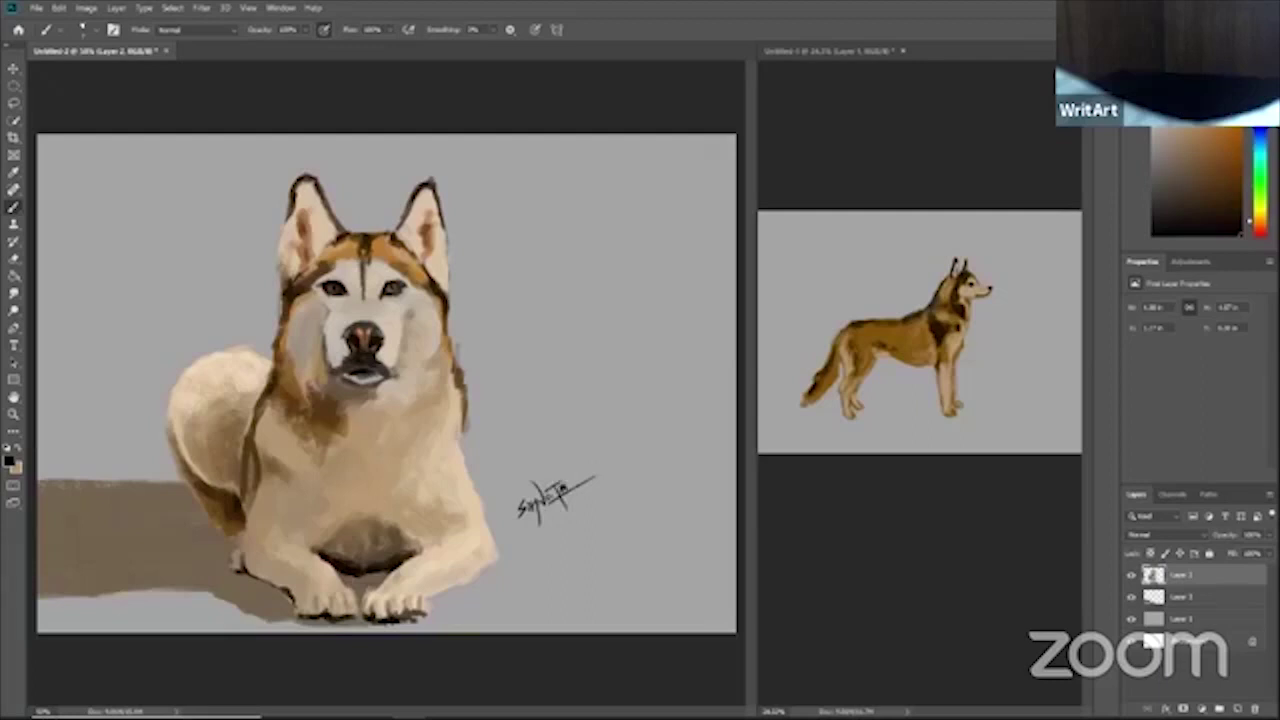
left_click_drag(575, 481, 568, 510)
left_click_drag(531, 527, 495, 536)
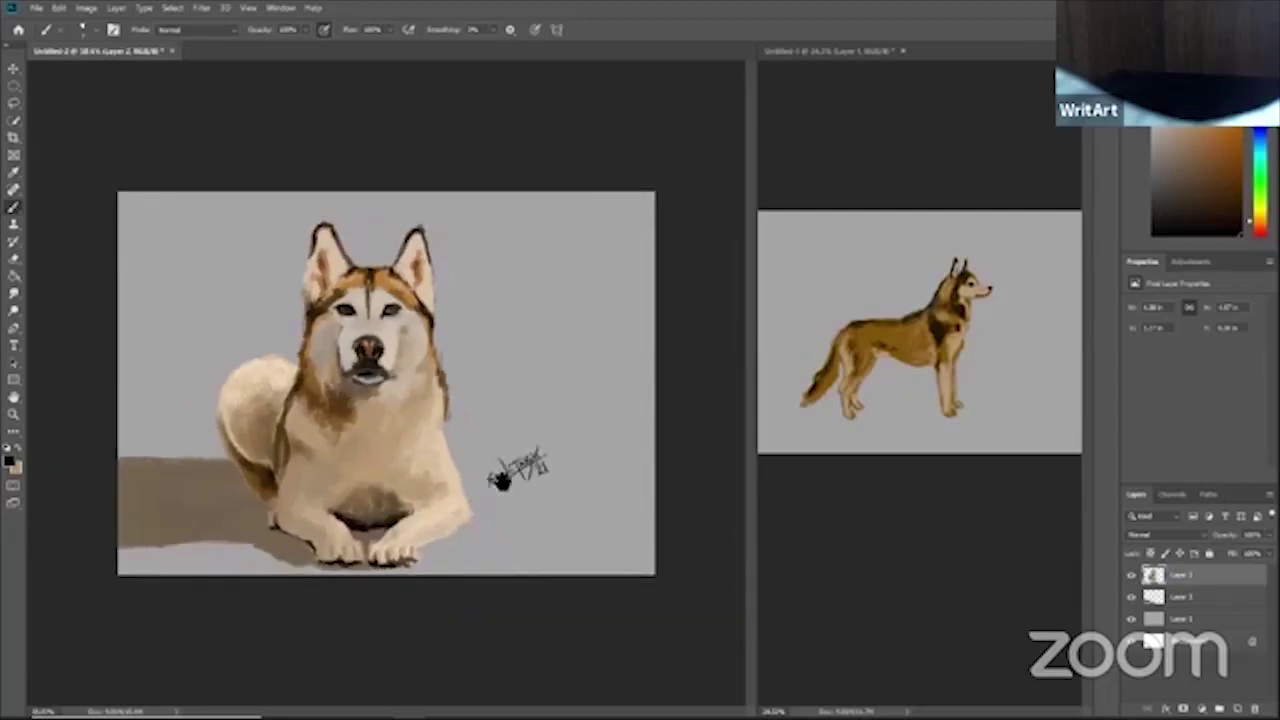